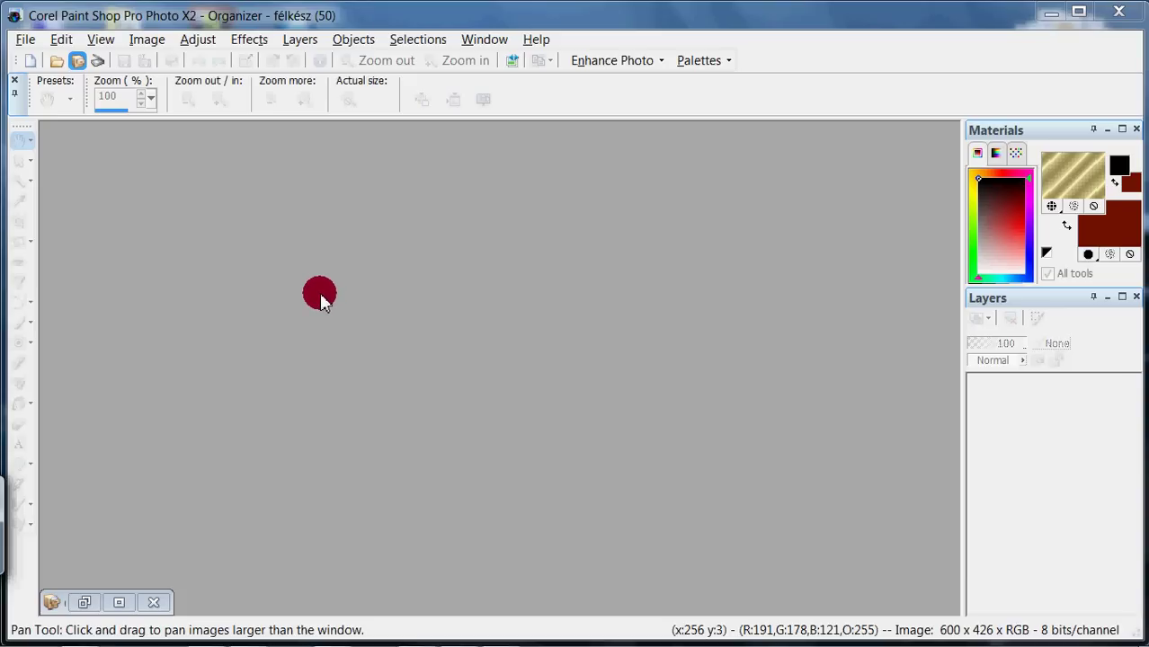
Create a new 200 x 100 pixel transparent raster image and place its window in the middle of the workspace.
left_click(30, 63)
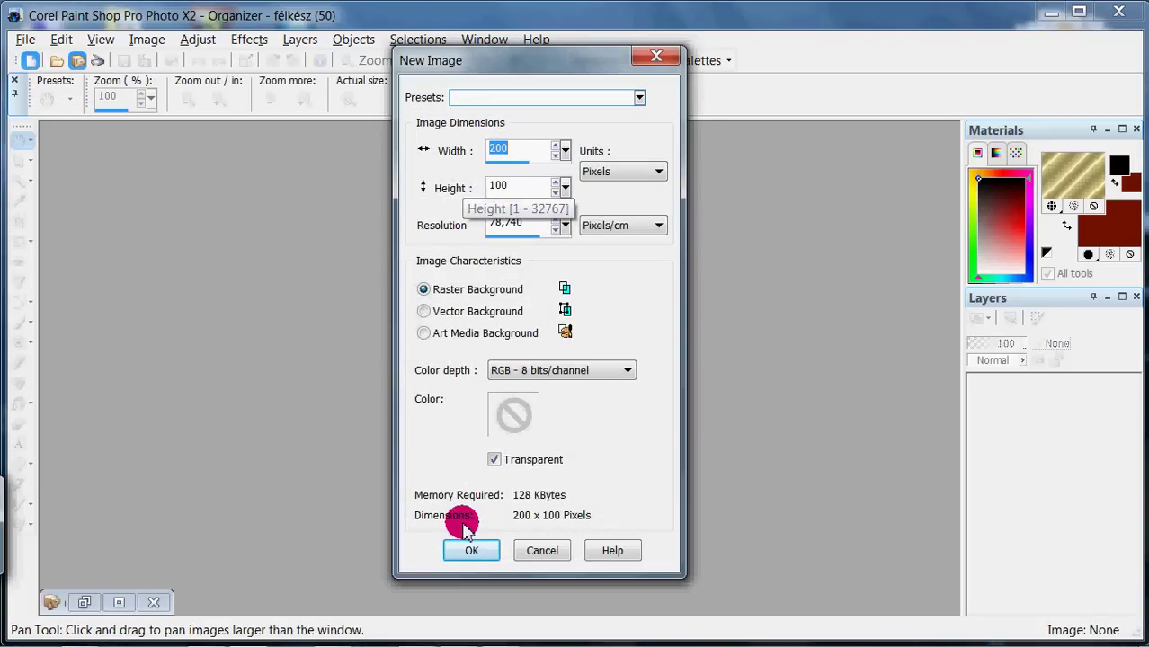
left_click(479, 551)
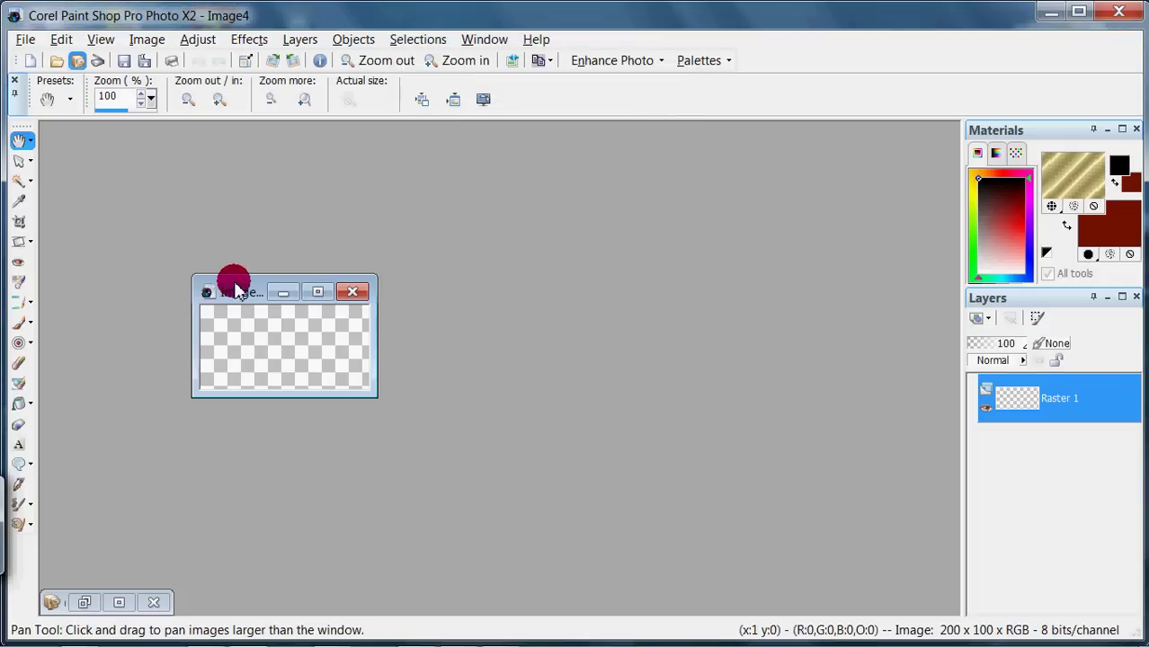
left_click_drag(238, 284, 479, 282)
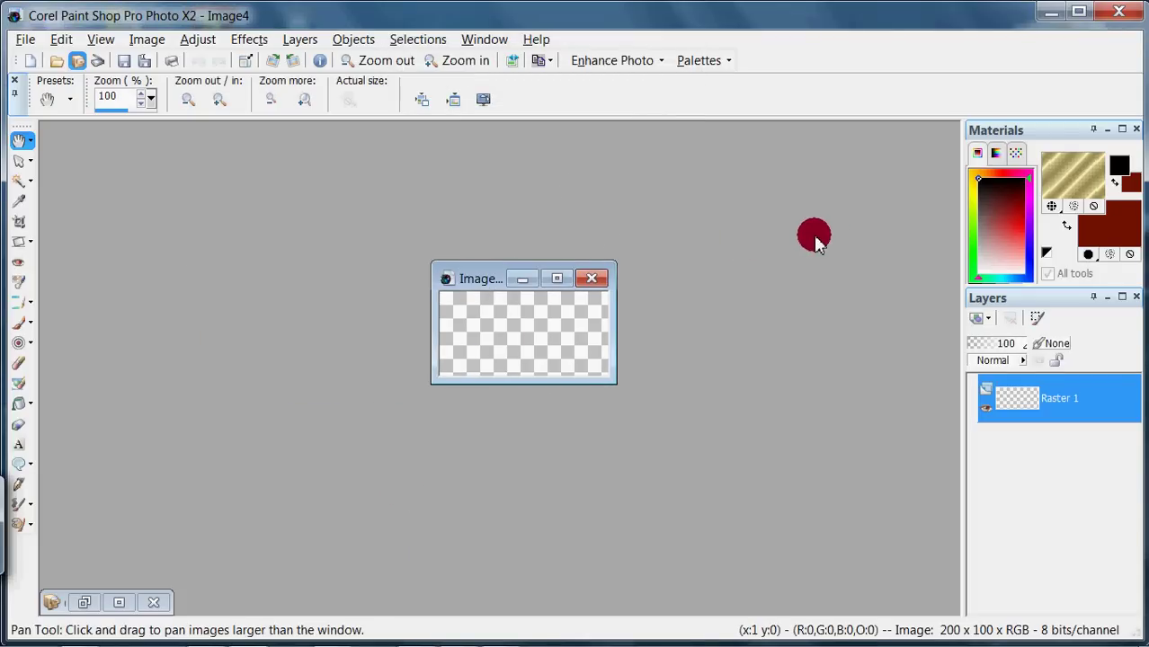
Set both the foreground and background materials to solid black (#000000) instead of a pattern or other colour.
left_click(1083, 170)
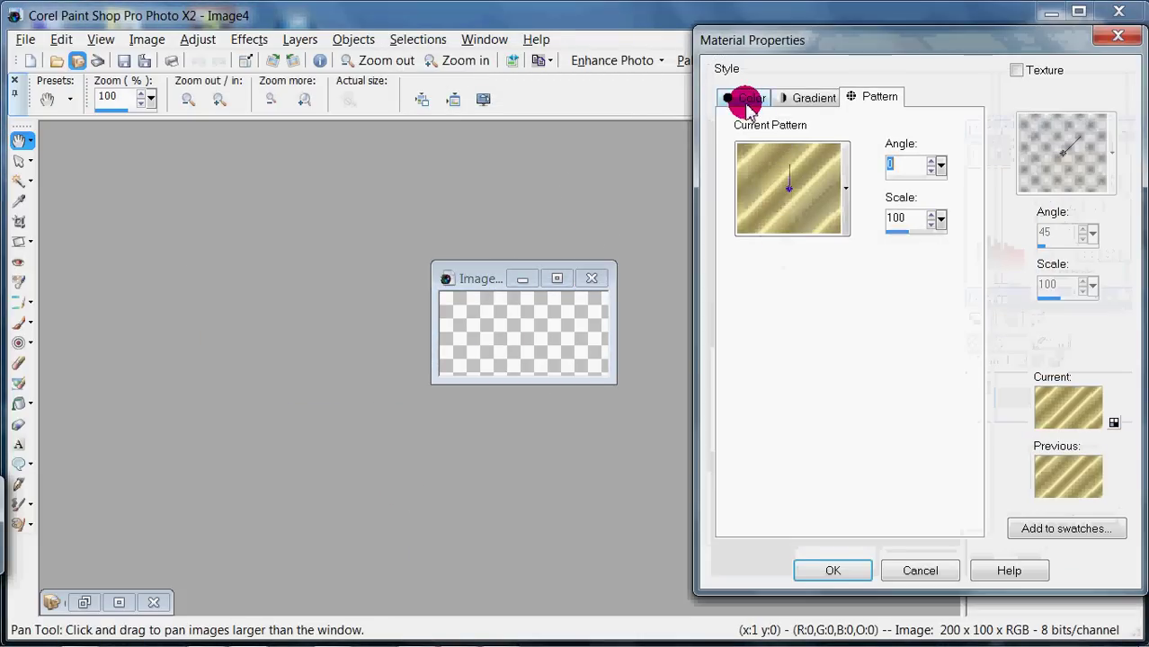
left_click(730, 97)
left_click(854, 569)
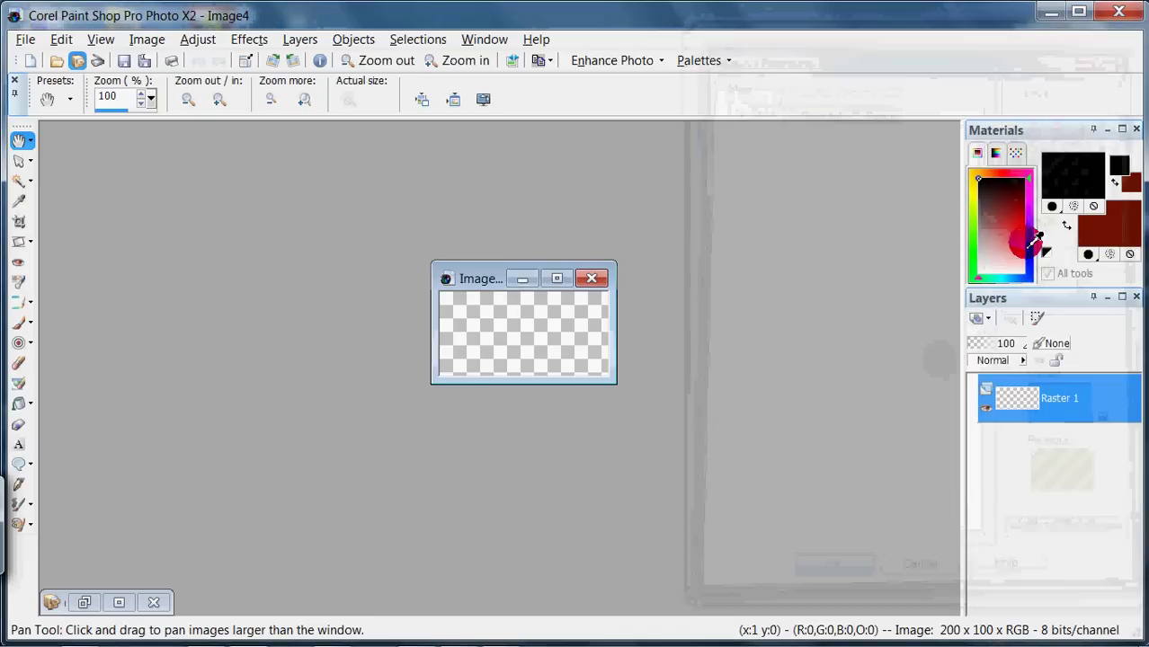
left_click(1068, 230)
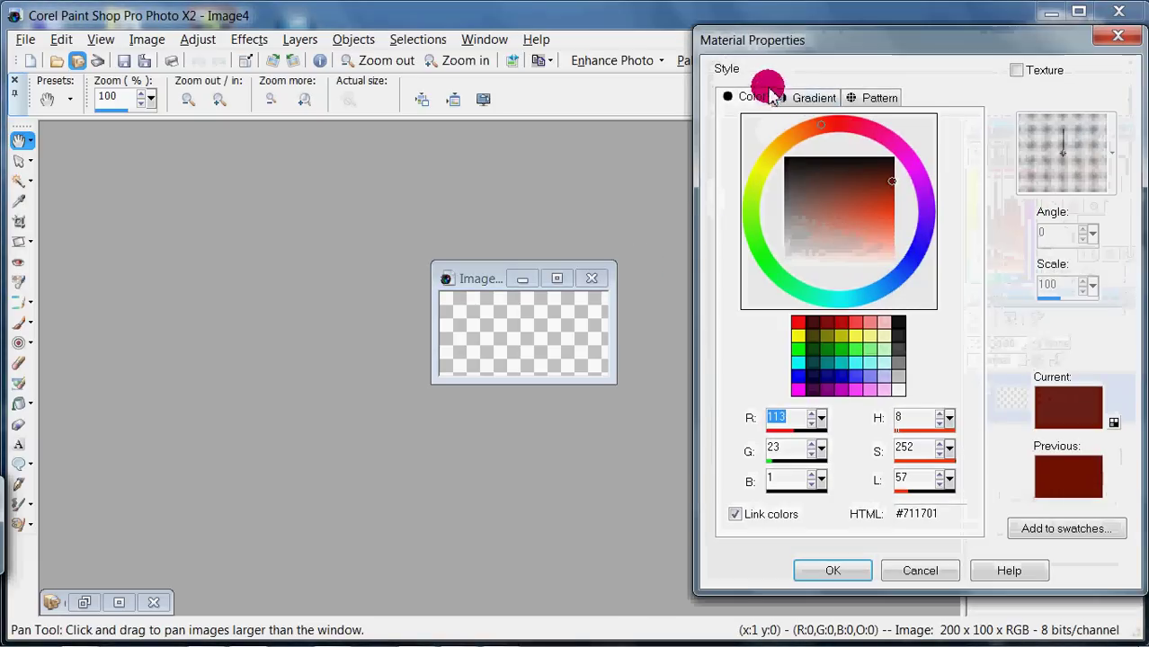
left_click(898, 322)
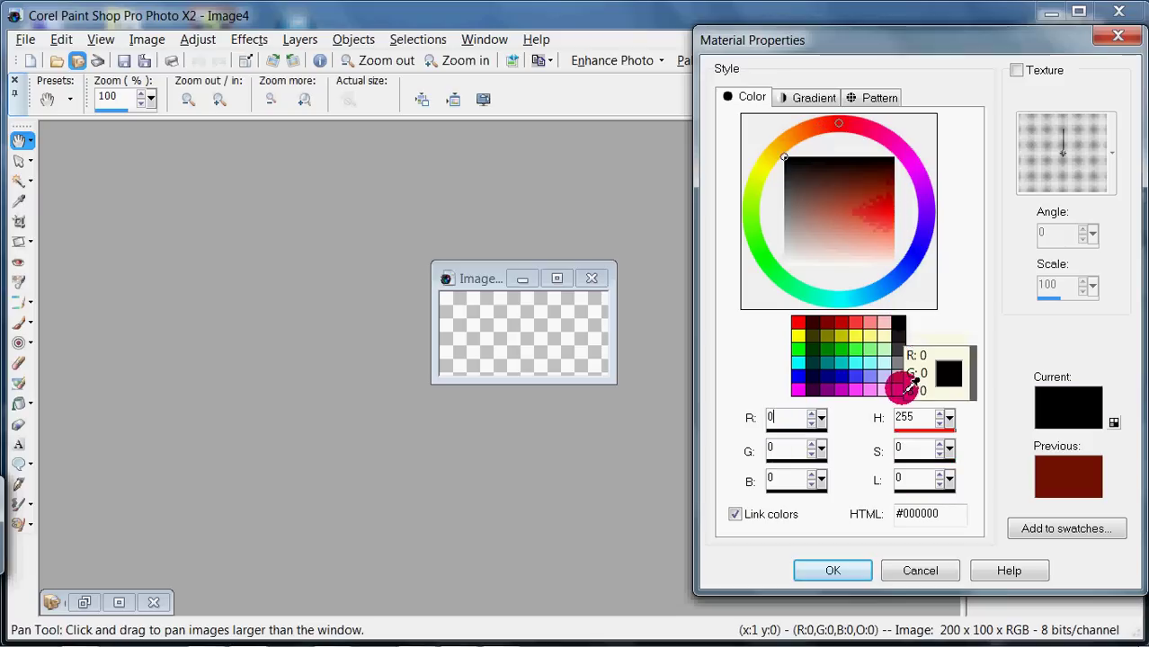
left_click(849, 568)
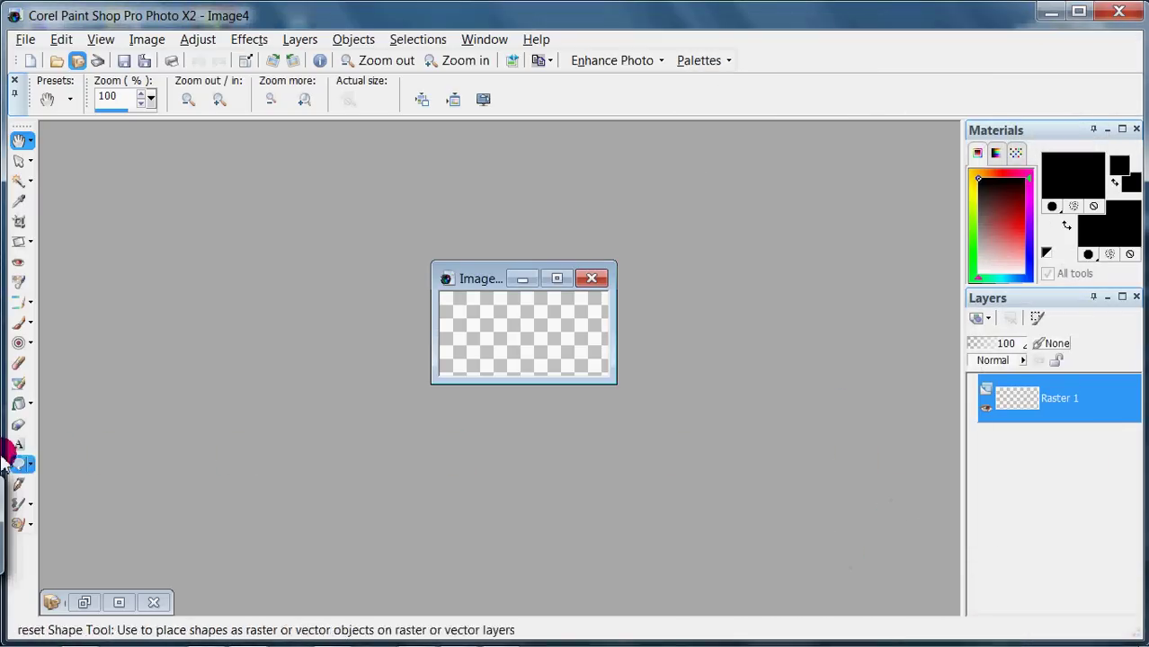
Start a Text tool entry on the canvas and set its foreground and background materials to solid black.
left_click(18, 444)
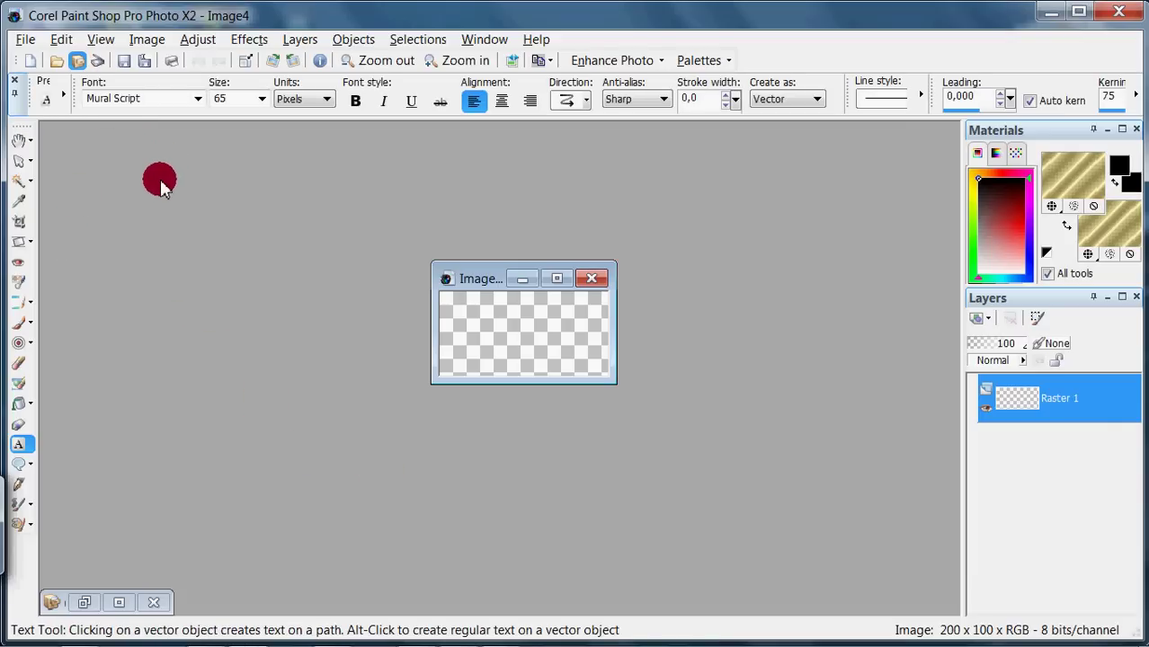
left_click(522, 331)
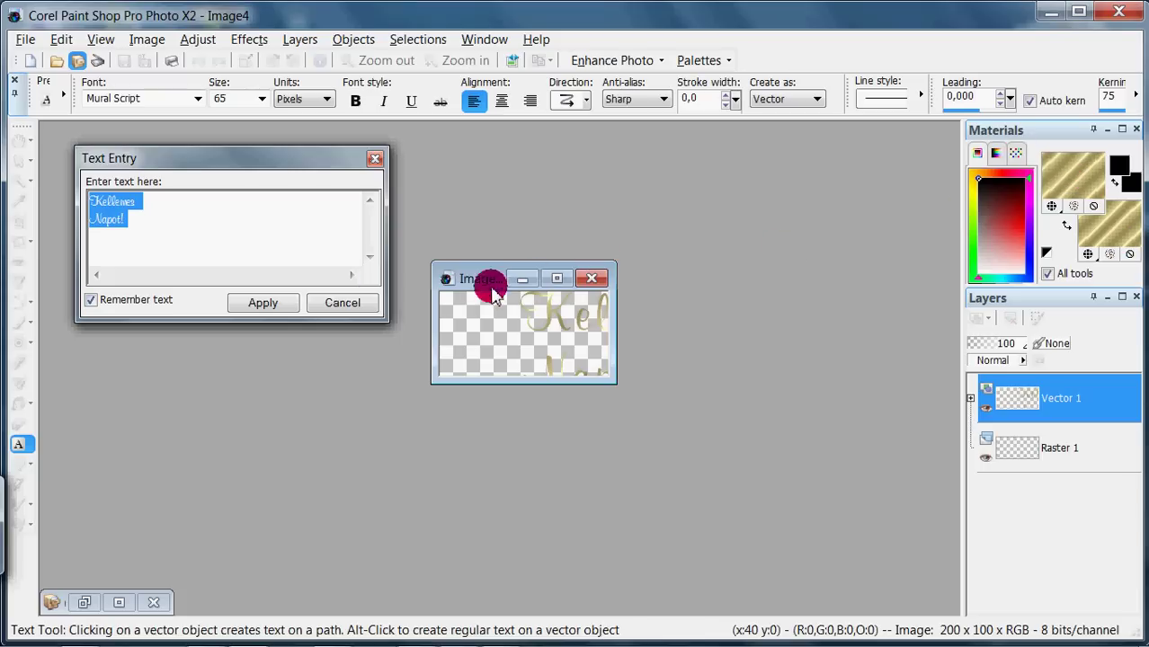
left_click_drag(127, 225, 133, 223)
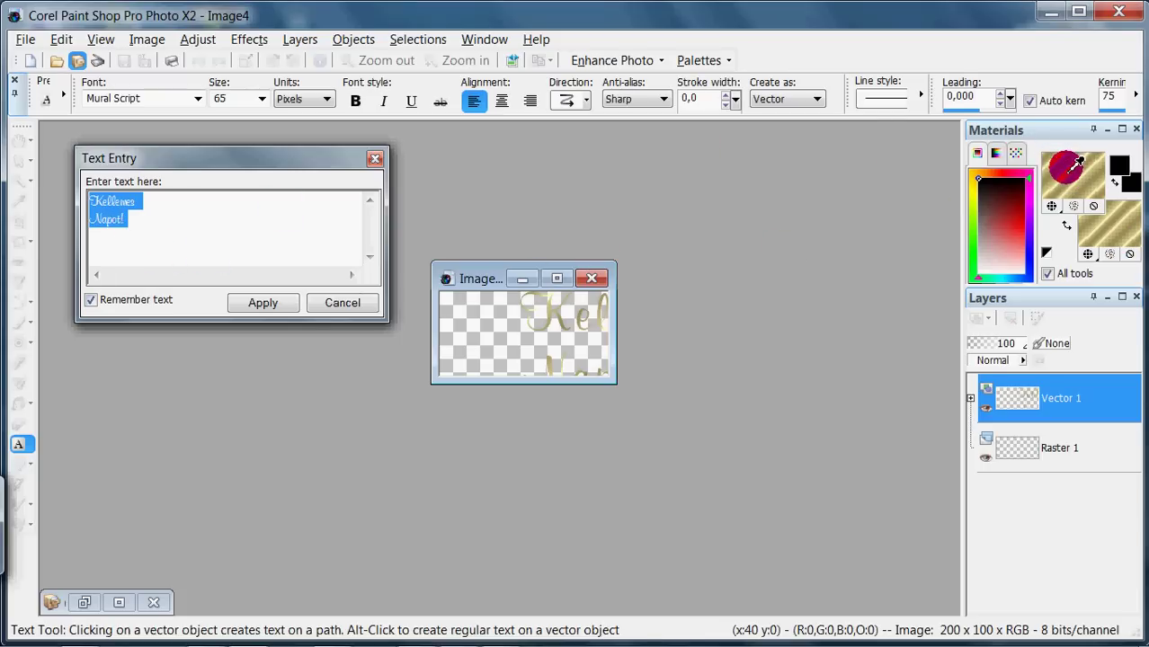
left_click(1087, 223)
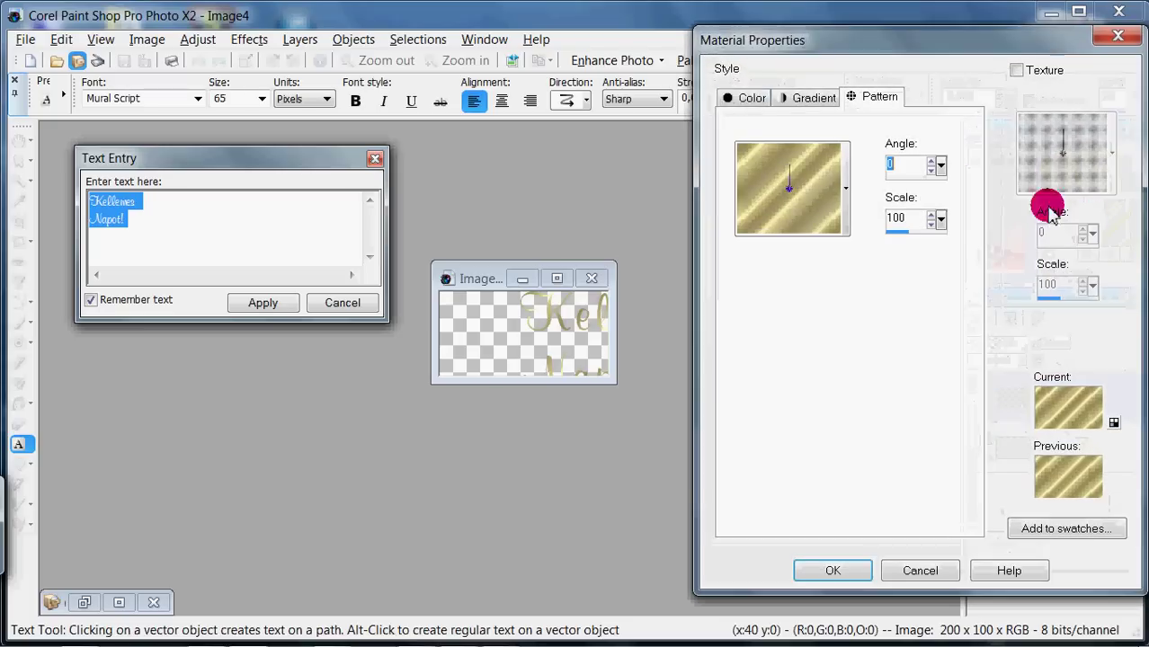
left_click(743, 95)
left_click(904, 518)
left_click(844, 570)
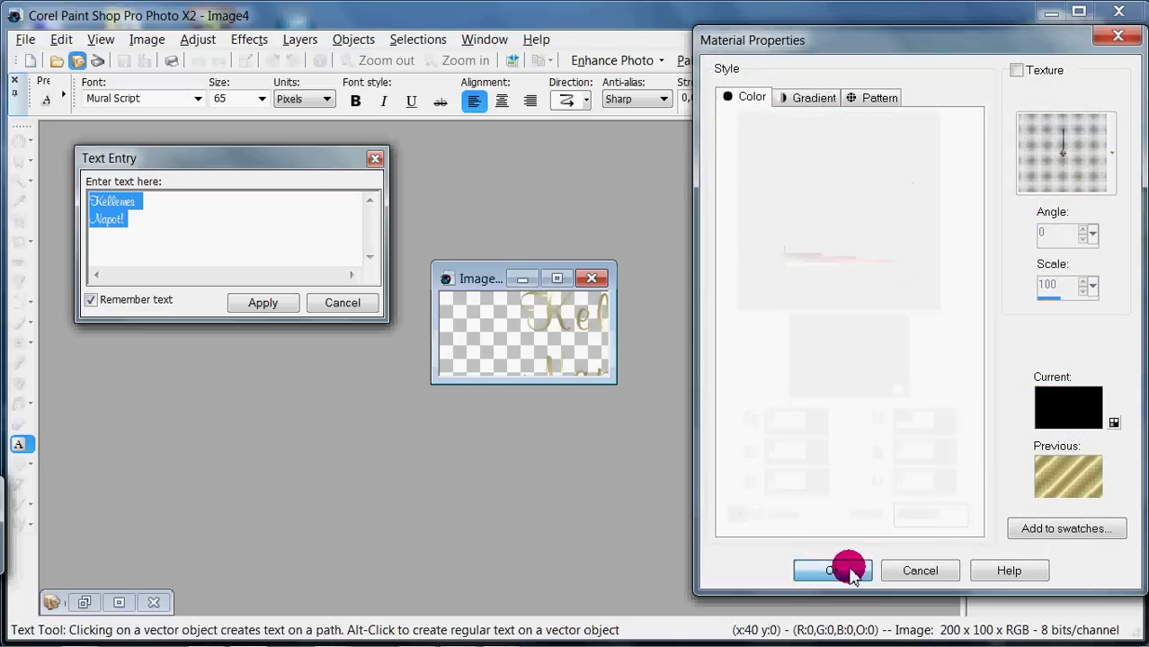
left_click(1066, 229)
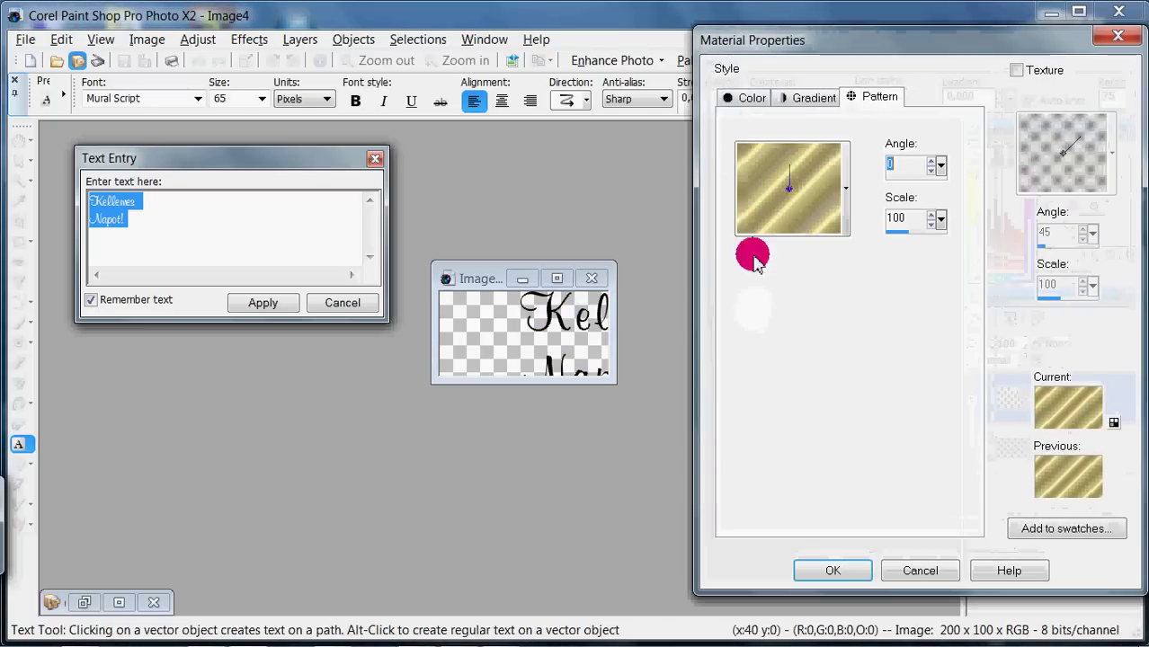
left_click(744, 97)
left_click(836, 569)
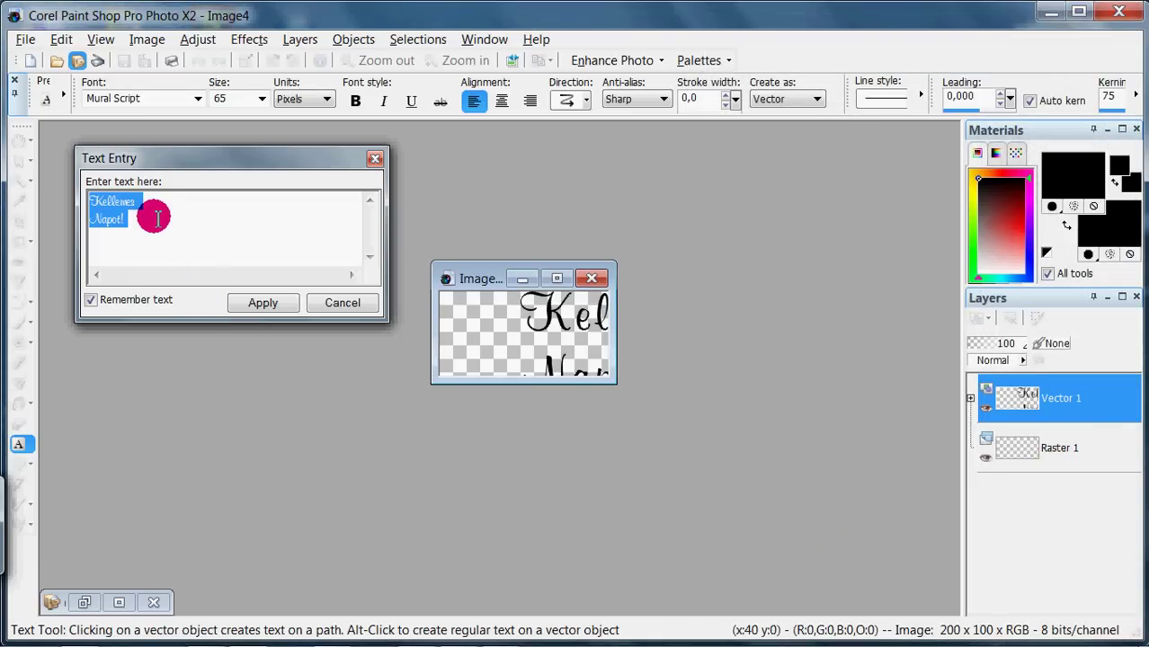
Replace the remembered text with the signature name and set its size to 16 pixels.
type("Noé")
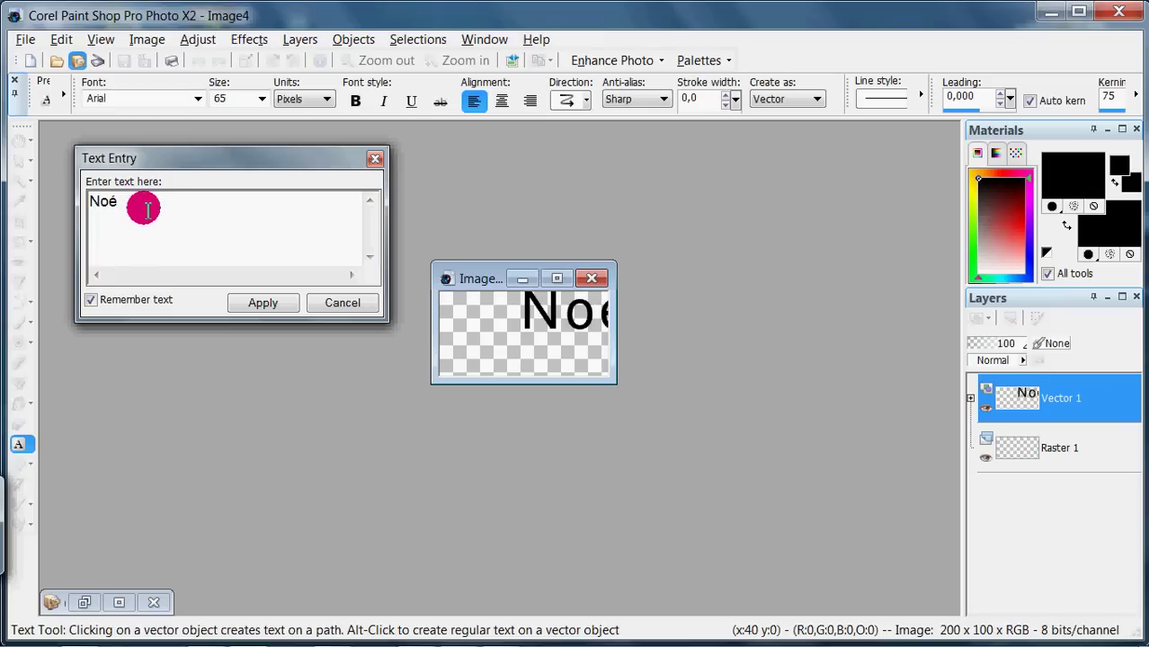
left_click_drag(141, 204, 66, 201)
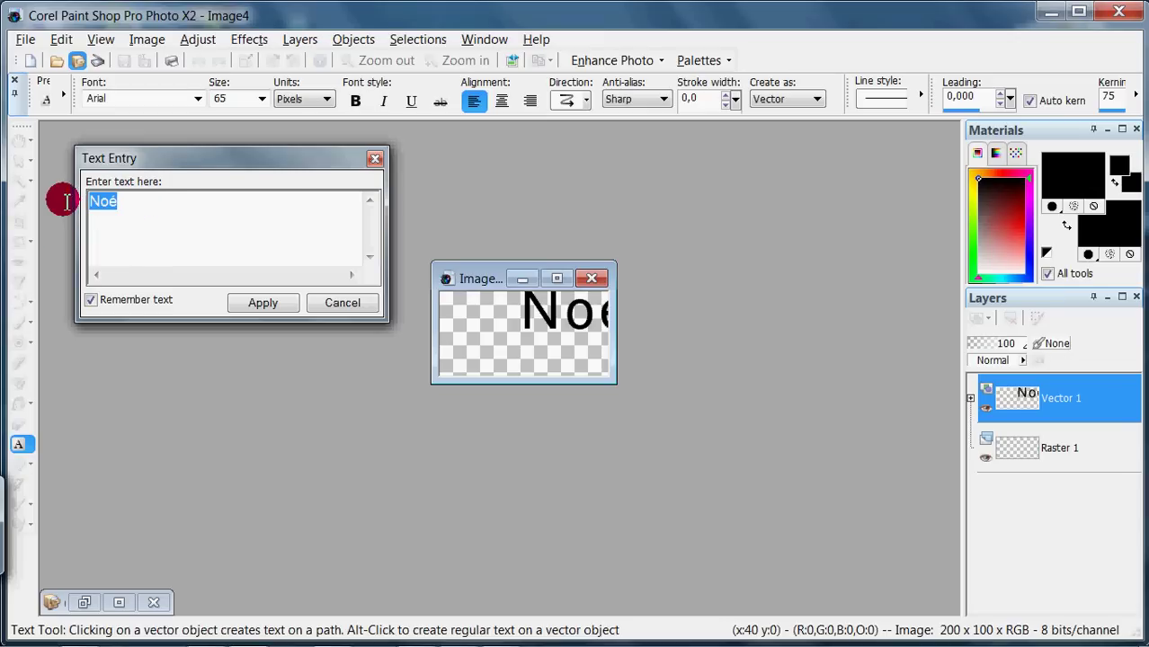
double_click(232, 99)
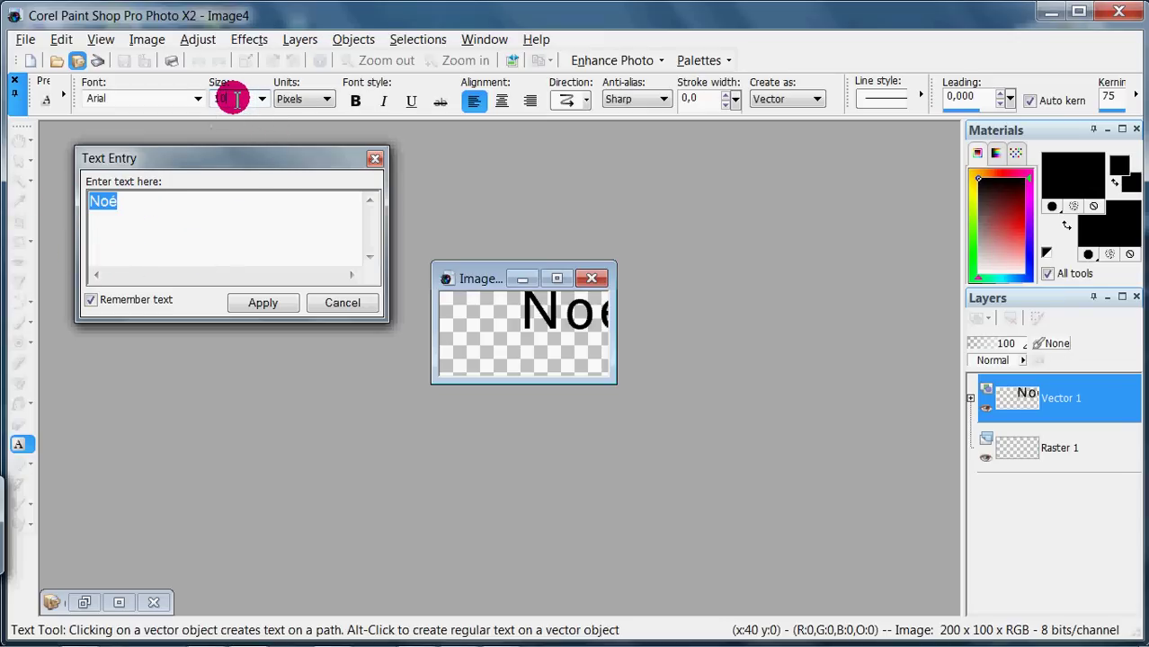
type("10")
key("Return")
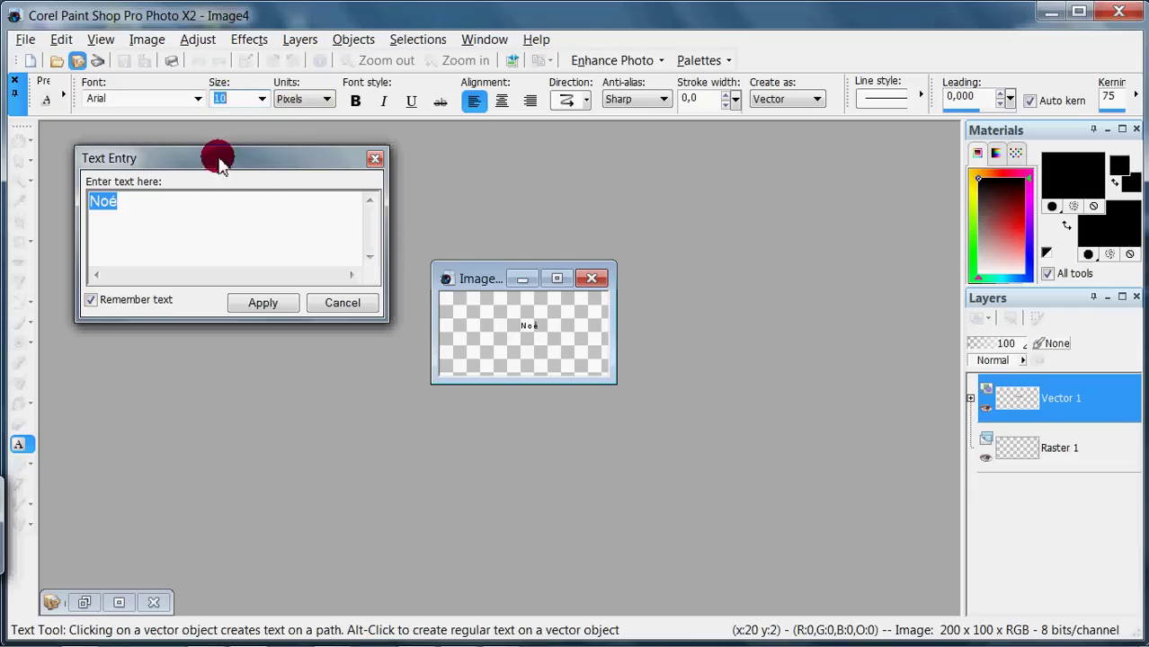
left_click(261, 99)
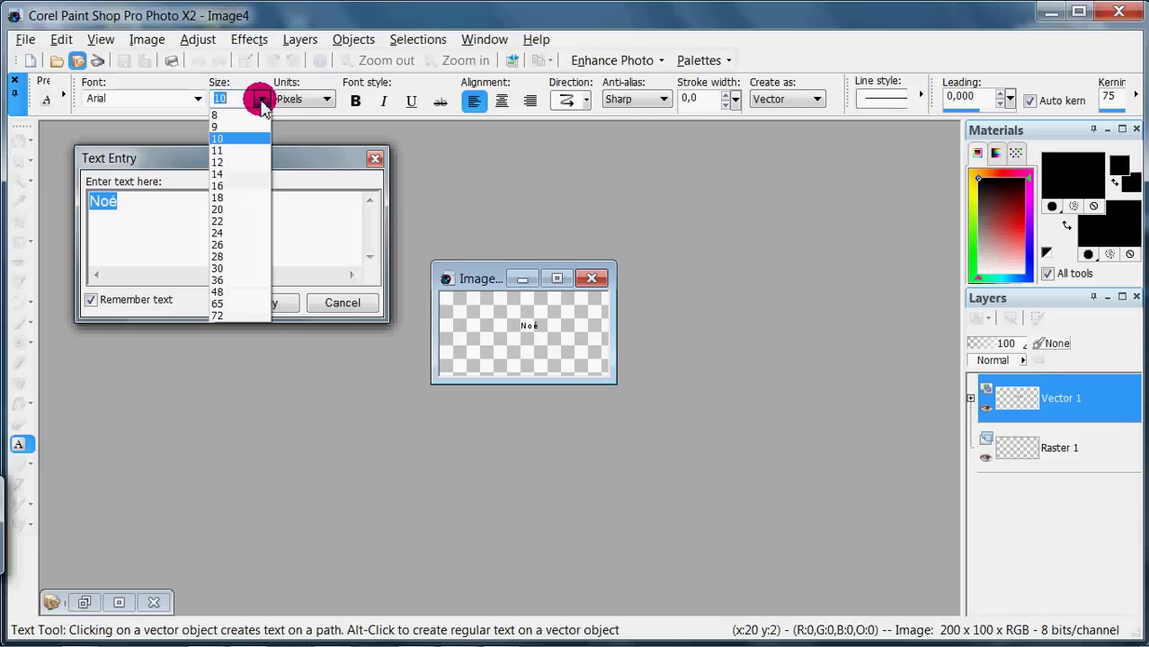
left_click(231, 152)
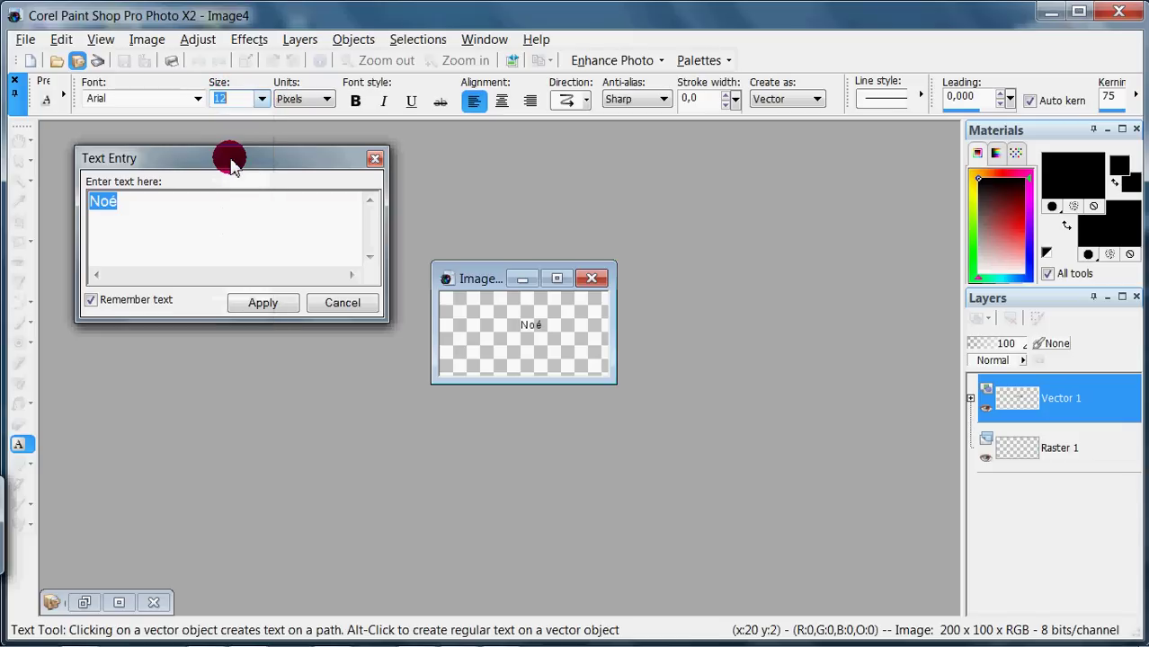
left_click(260, 101)
left_click(228, 179)
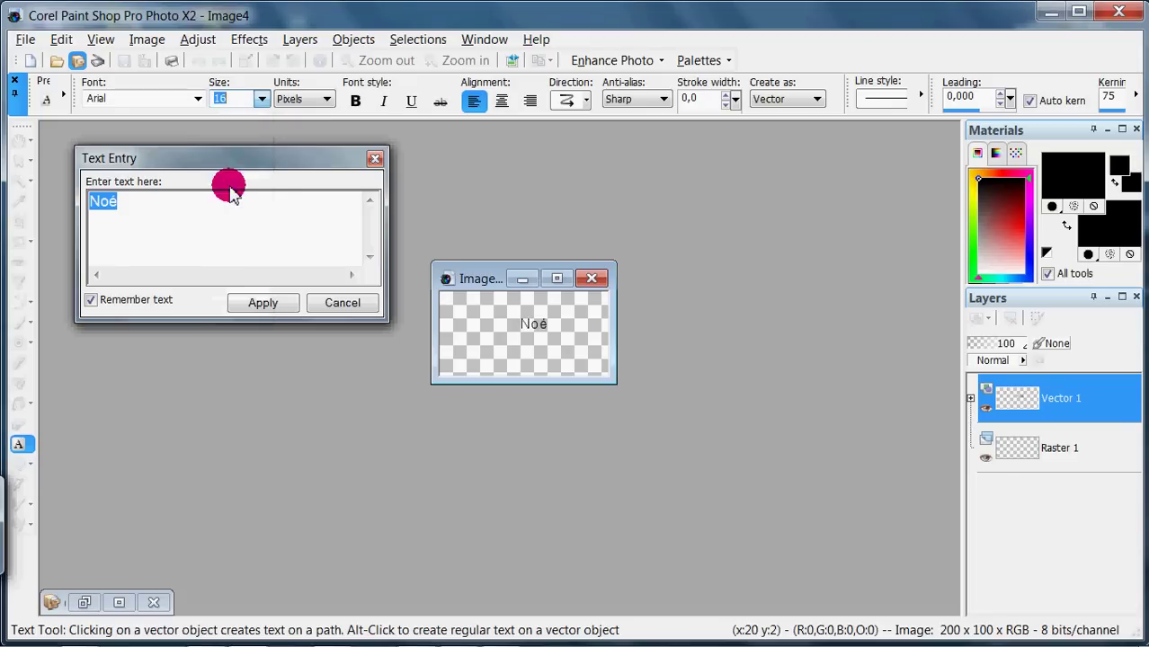
Change the signature text's font to AridITC TT and apply the text to the canvas.
left_click(124, 100)
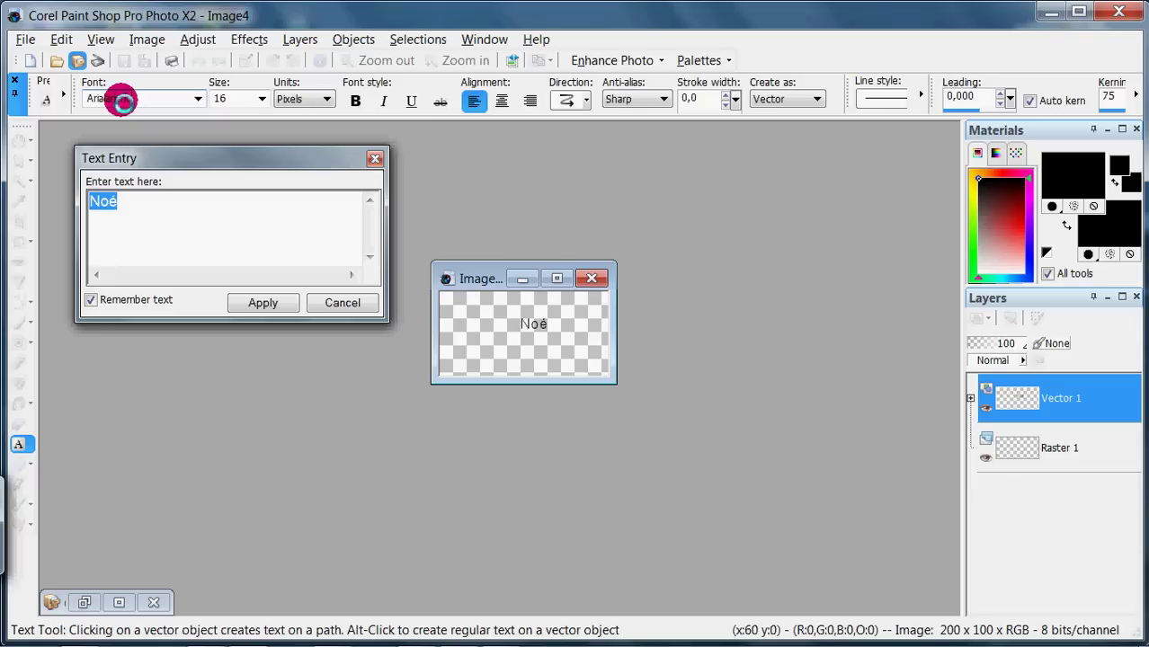
left_click(133, 96)
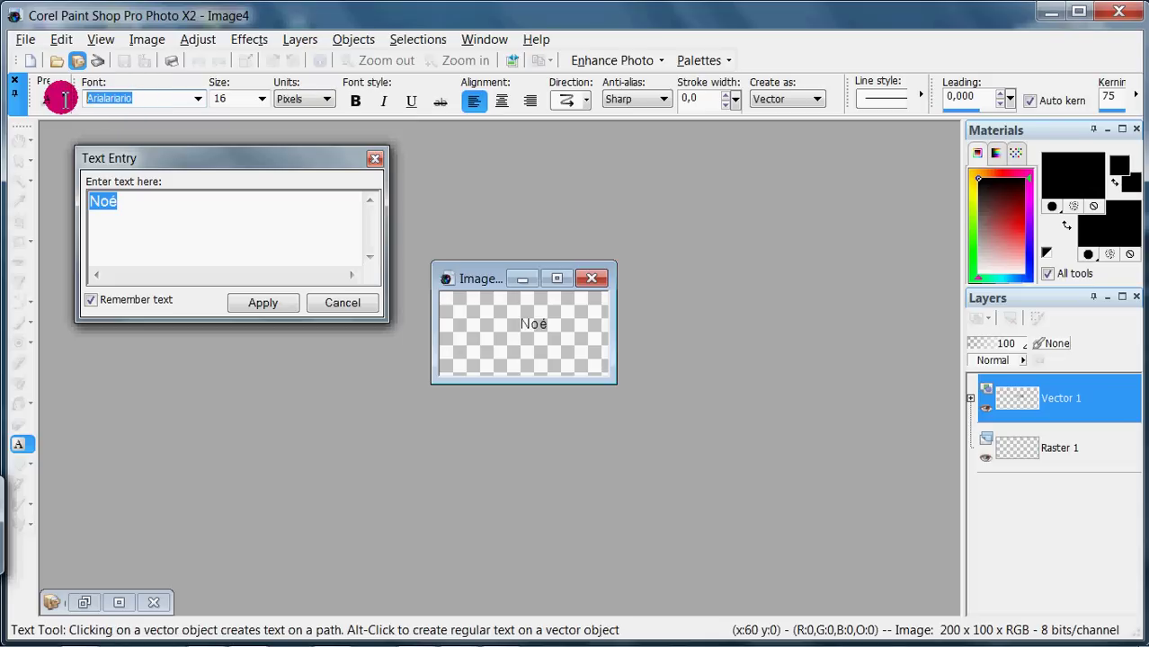
type("Arioso")
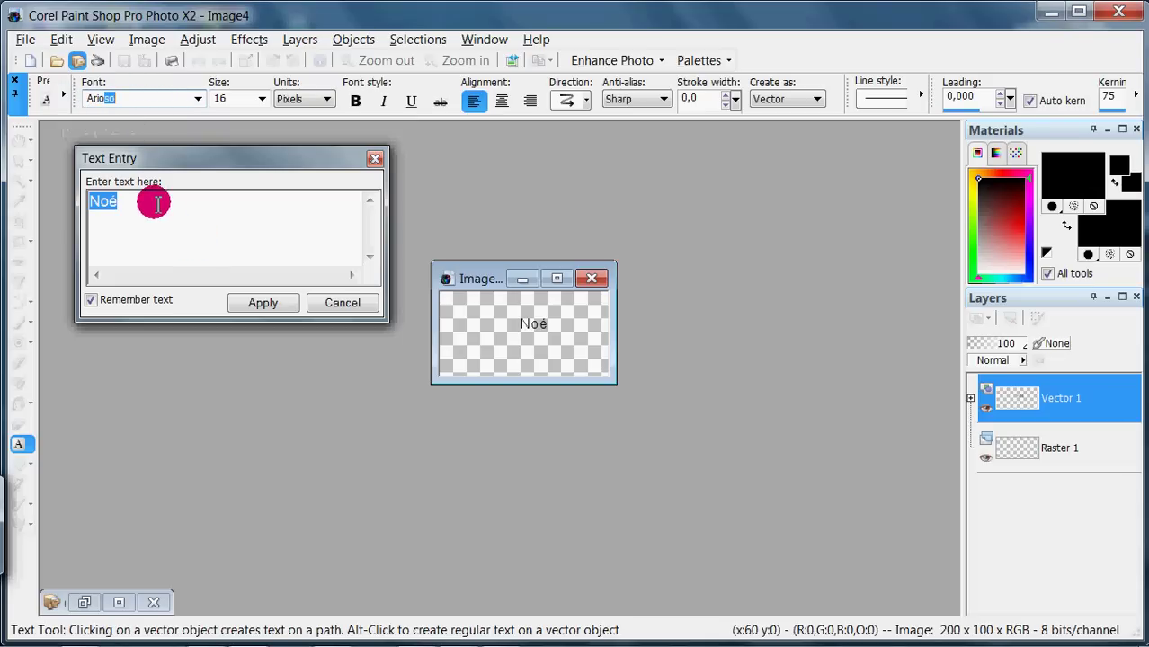
left_click(133, 98)
scroll(133, 97, "up", 1)
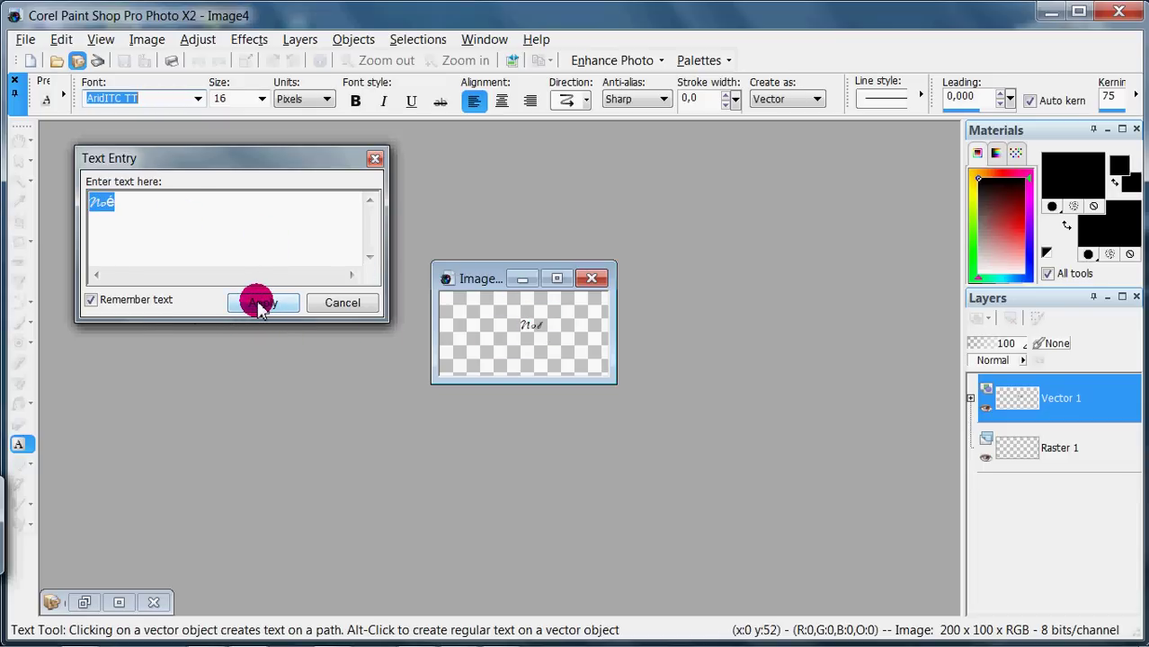
left_click(260, 303)
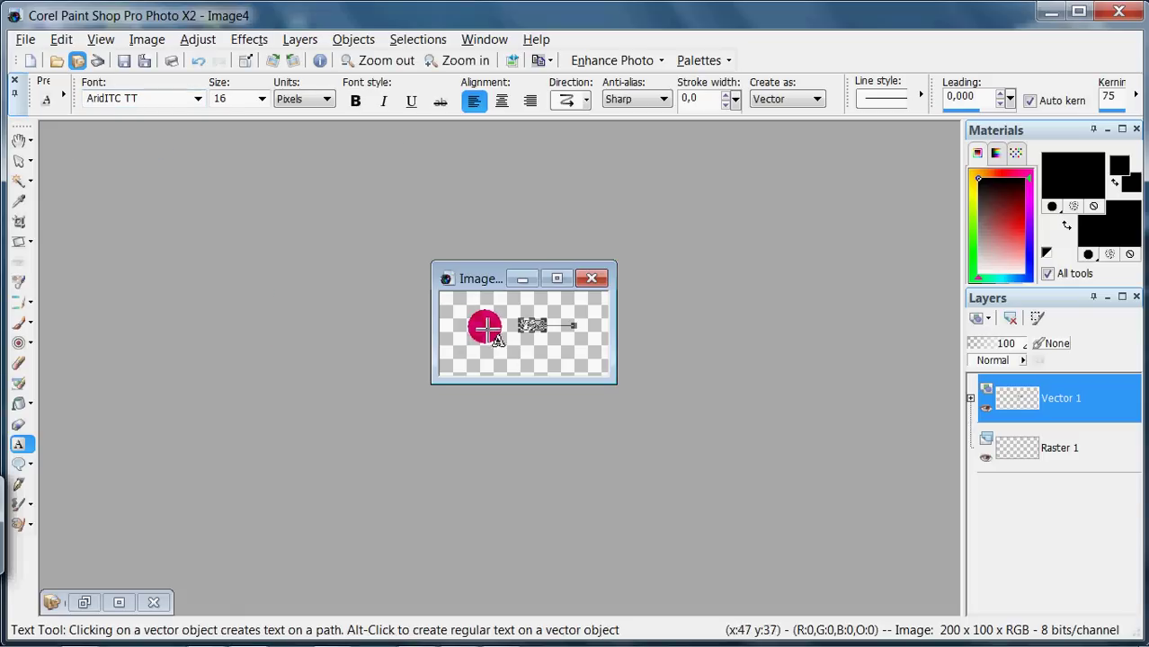
left_click(20, 140)
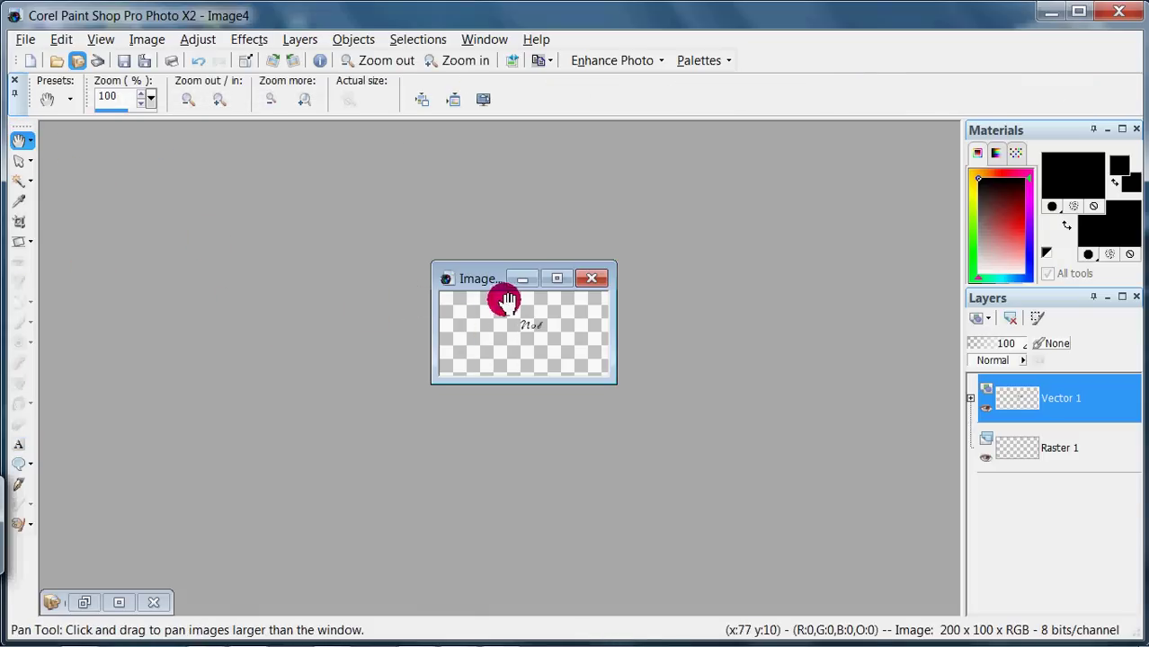
left_click_drag(499, 295, 553, 337)
scroll(551, 335, "up", 5)
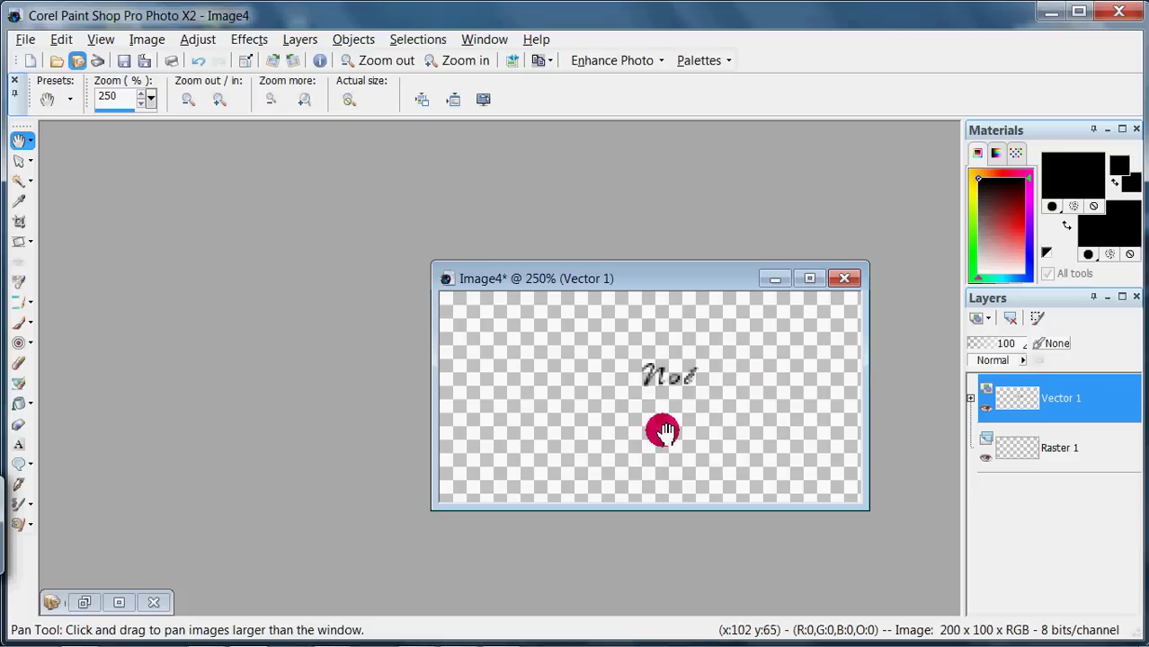
scroll(653, 377, "down", 1)
scroll(654, 382, "down", 1)
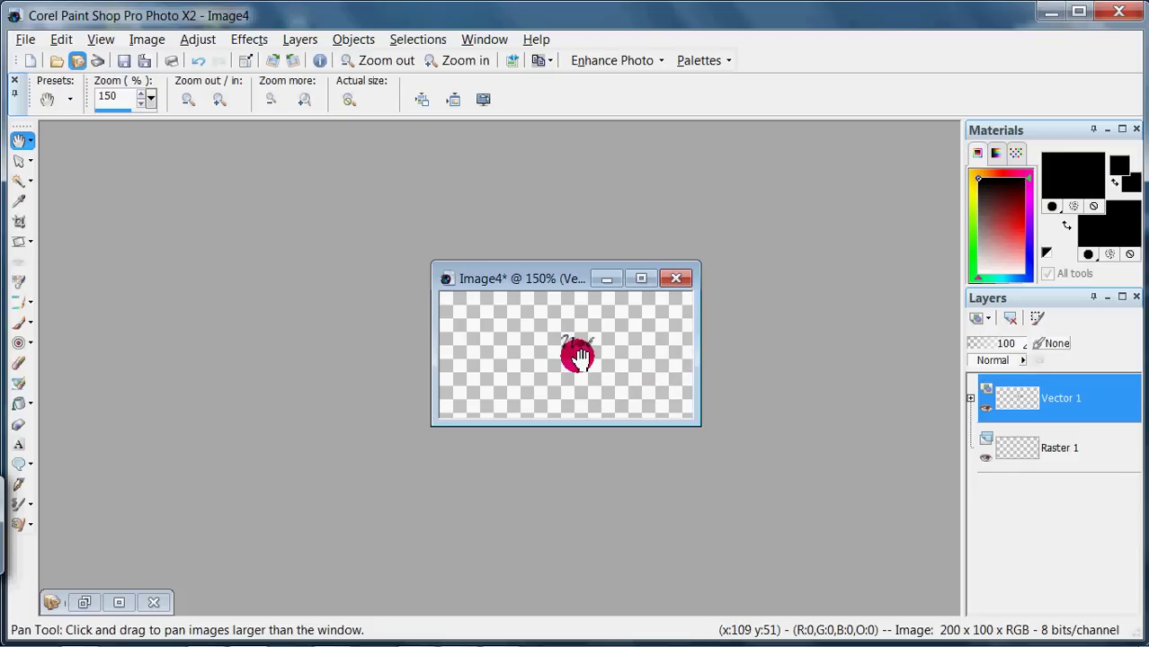
scroll(574, 352, "down", 2)
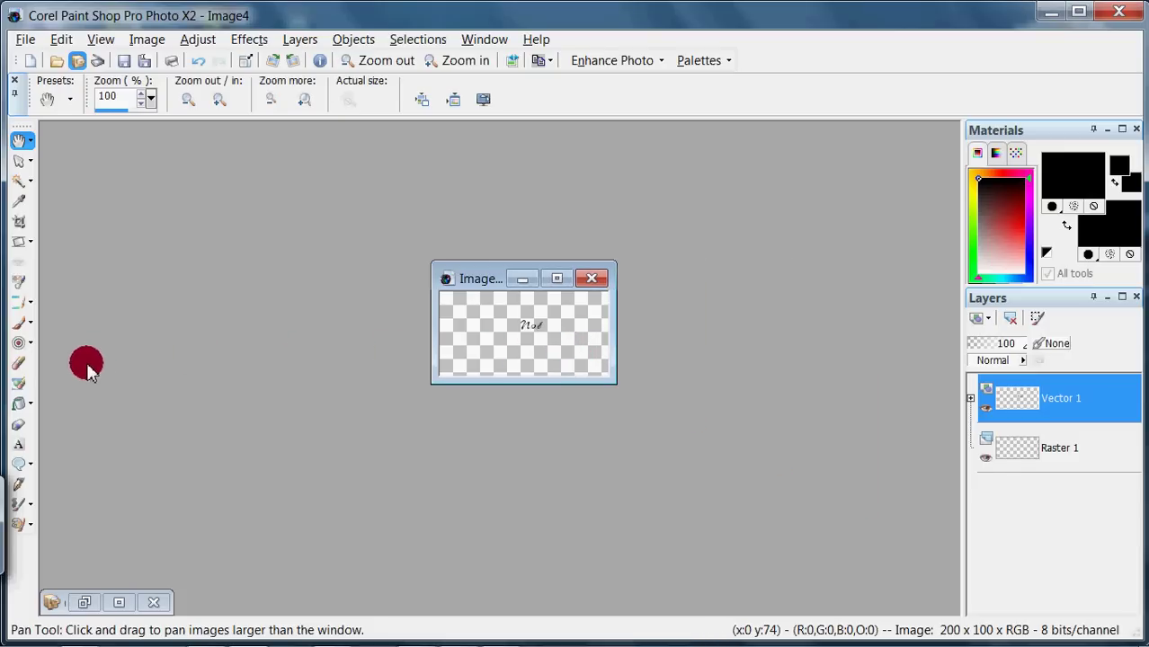
Create a Paint Brush tip named "noeproba" from the signature image, with Save Variance on and a step of 32.
left_click(25, 330)
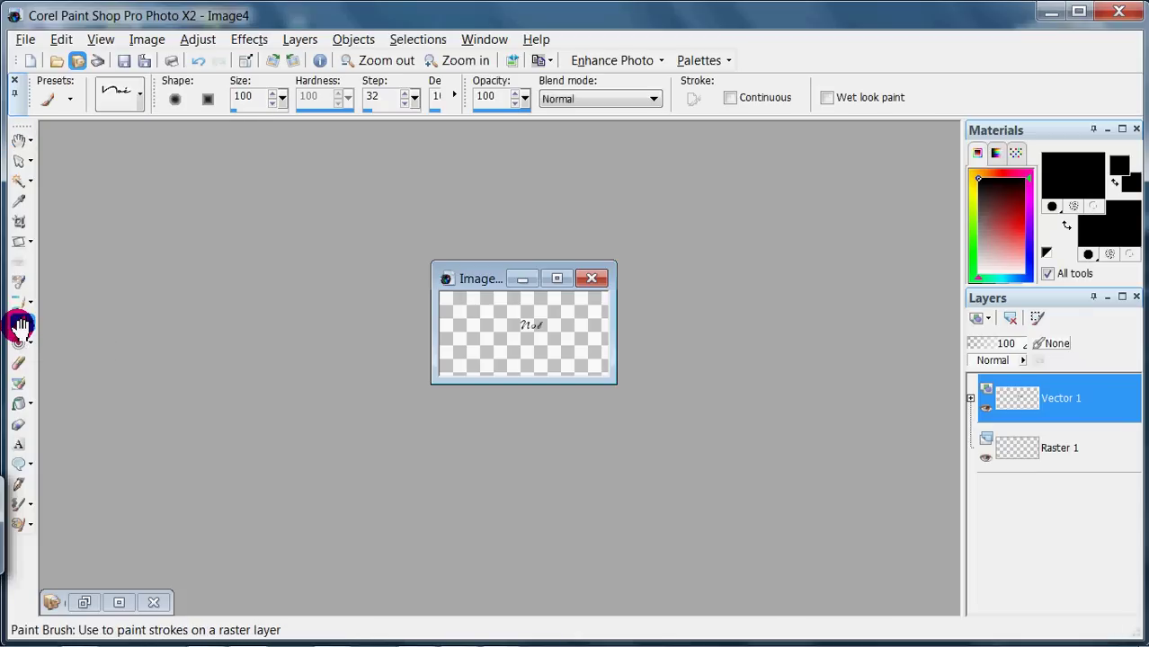
left_click(140, 99)
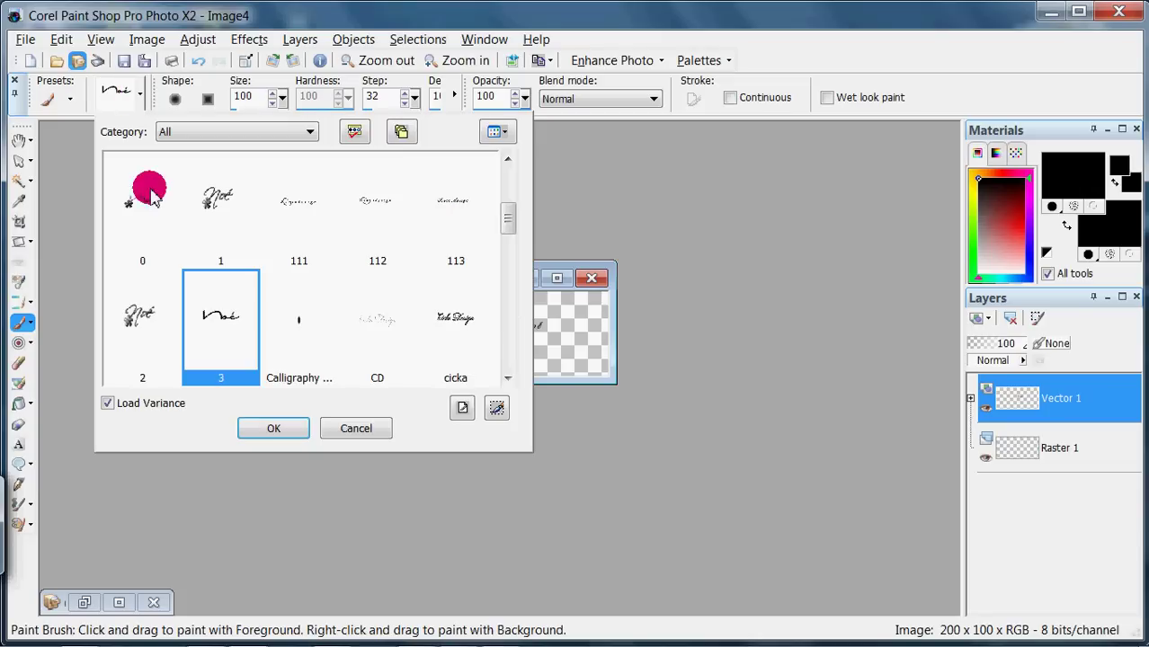
left_click(495, 408)
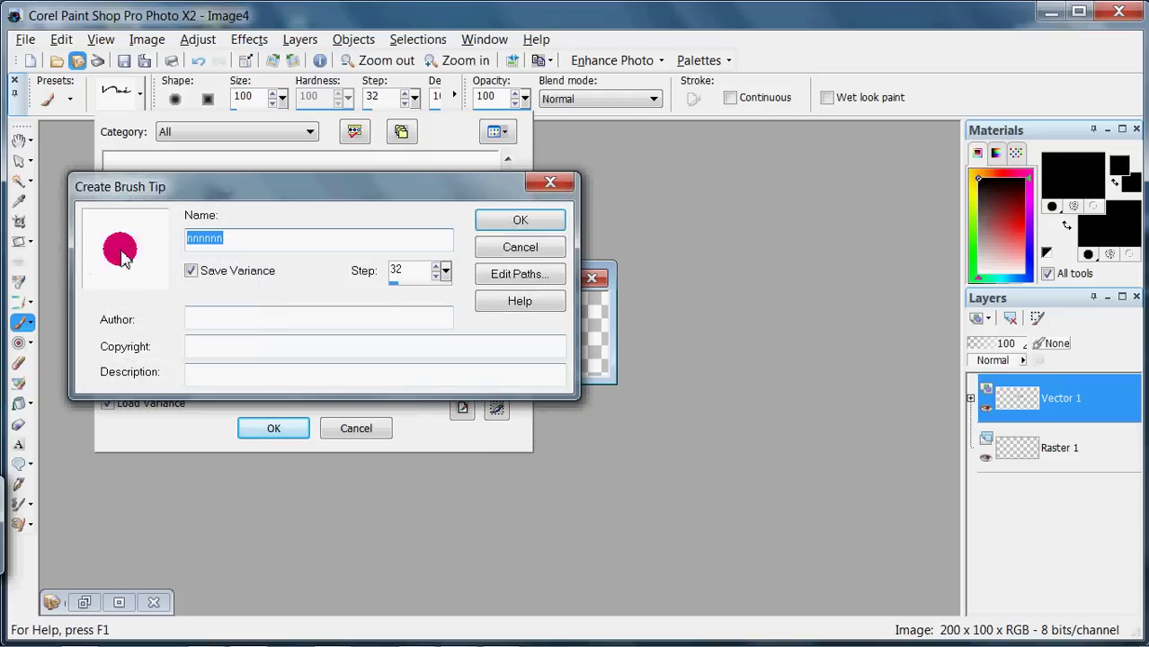
left_click_drag(238, 238, 169, 236)
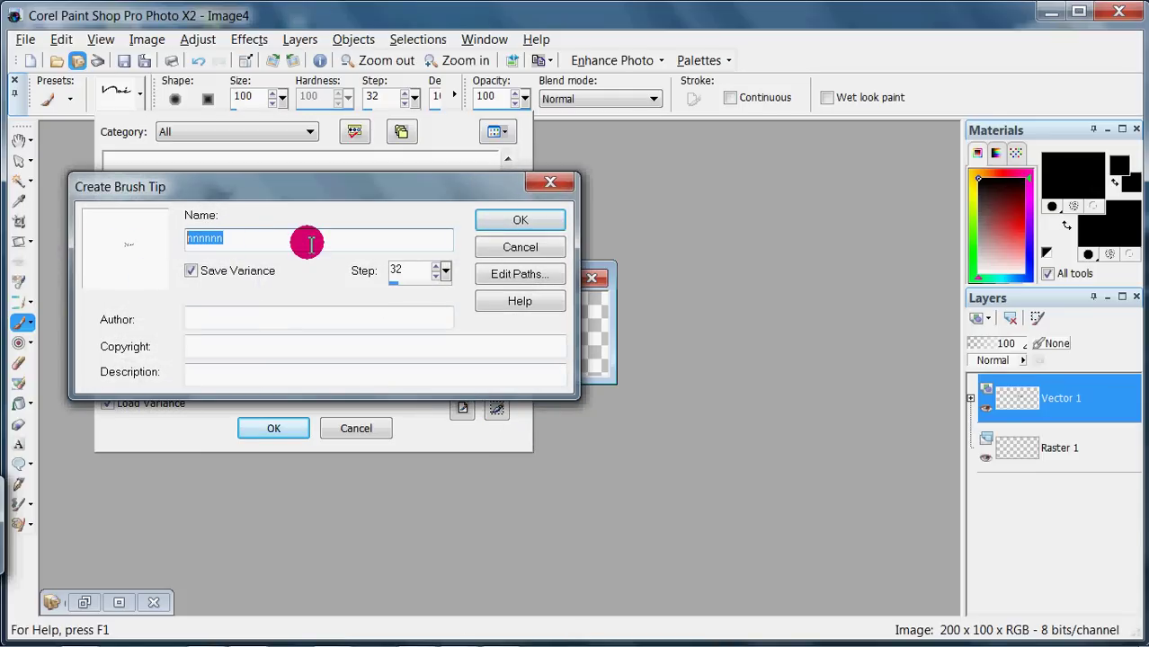
type("noeproba")
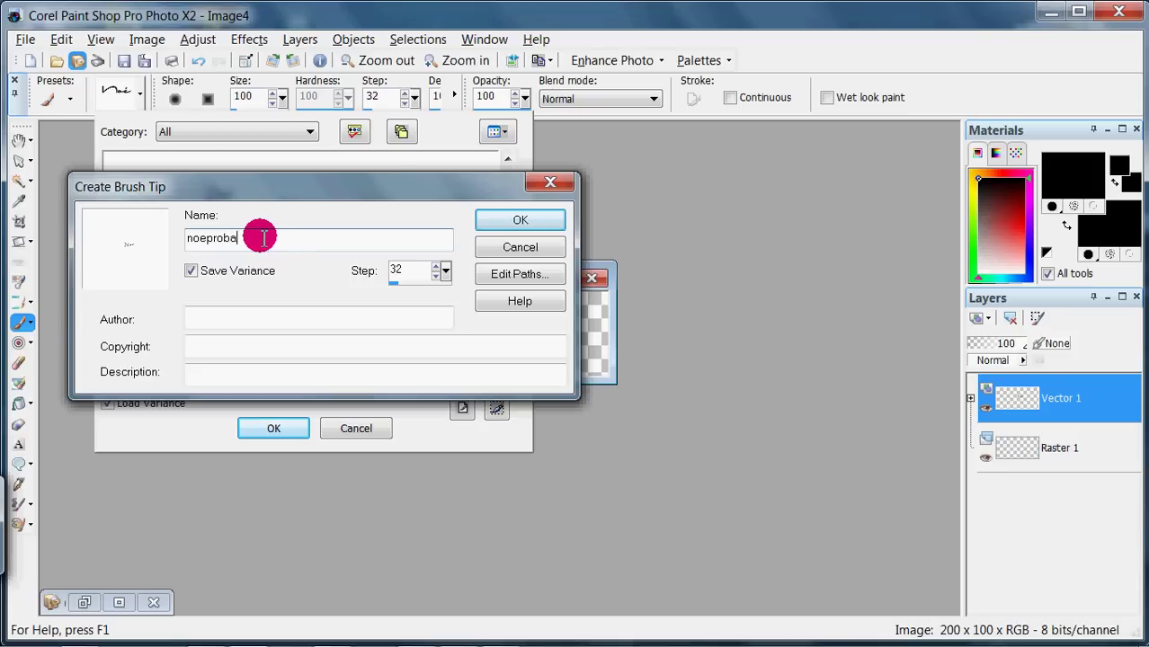
left_click(503, 224)
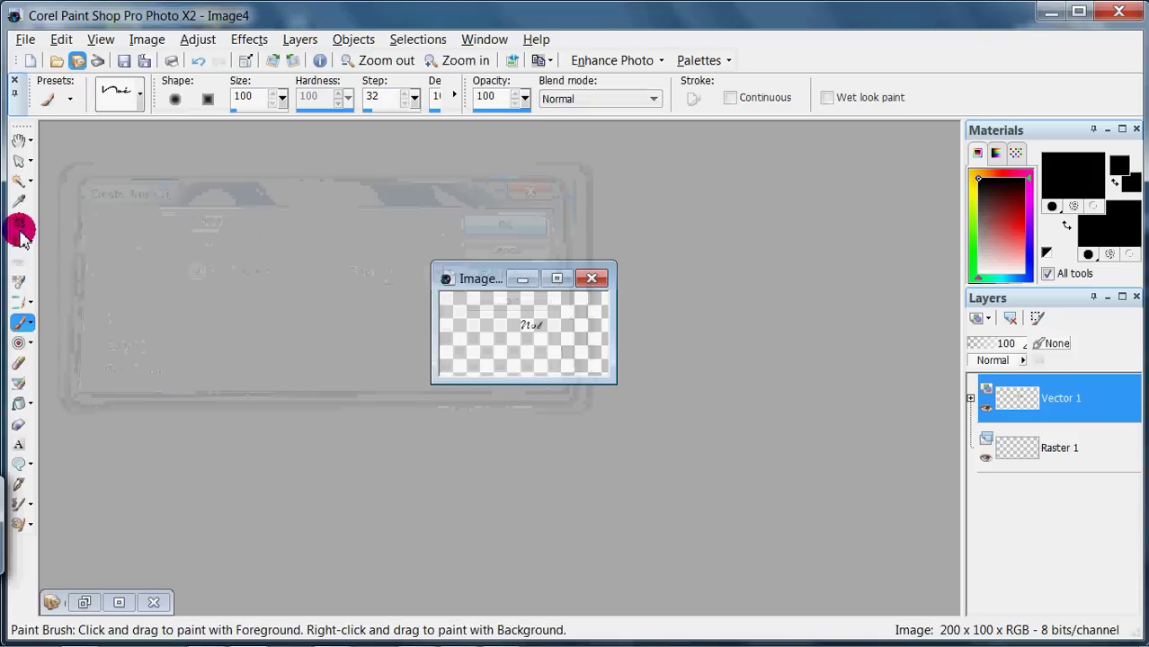
Load the saved "noeproba" tip as the current Paint Brush tip.
left_click(141, 101)
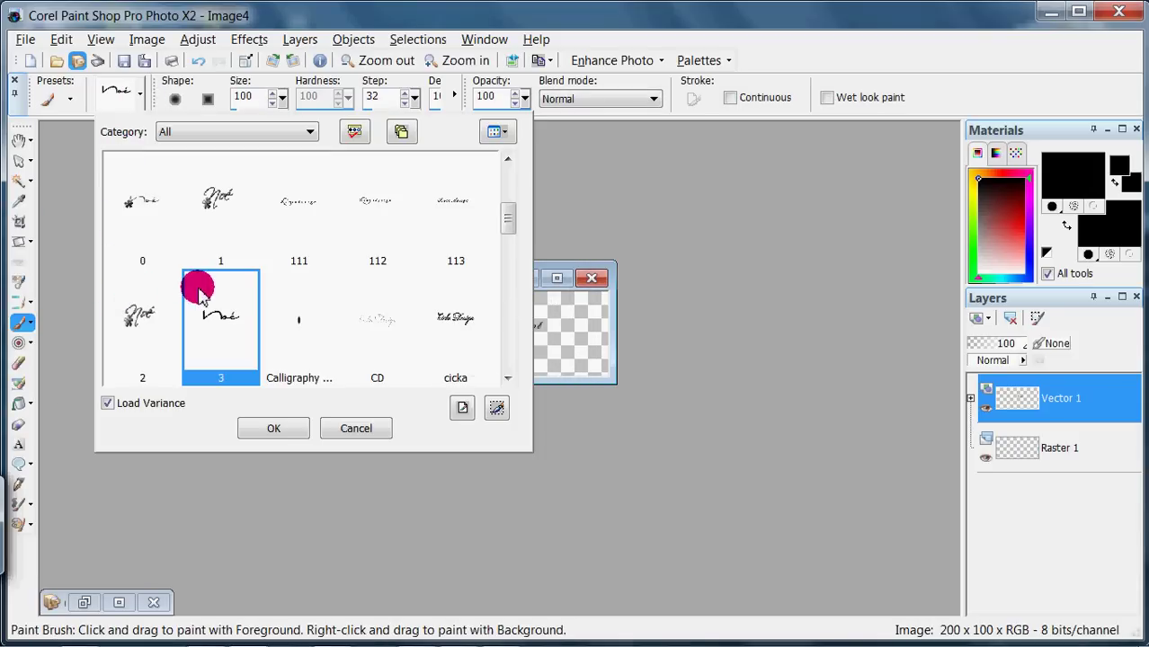
scroll(303, 285, "down", 10)
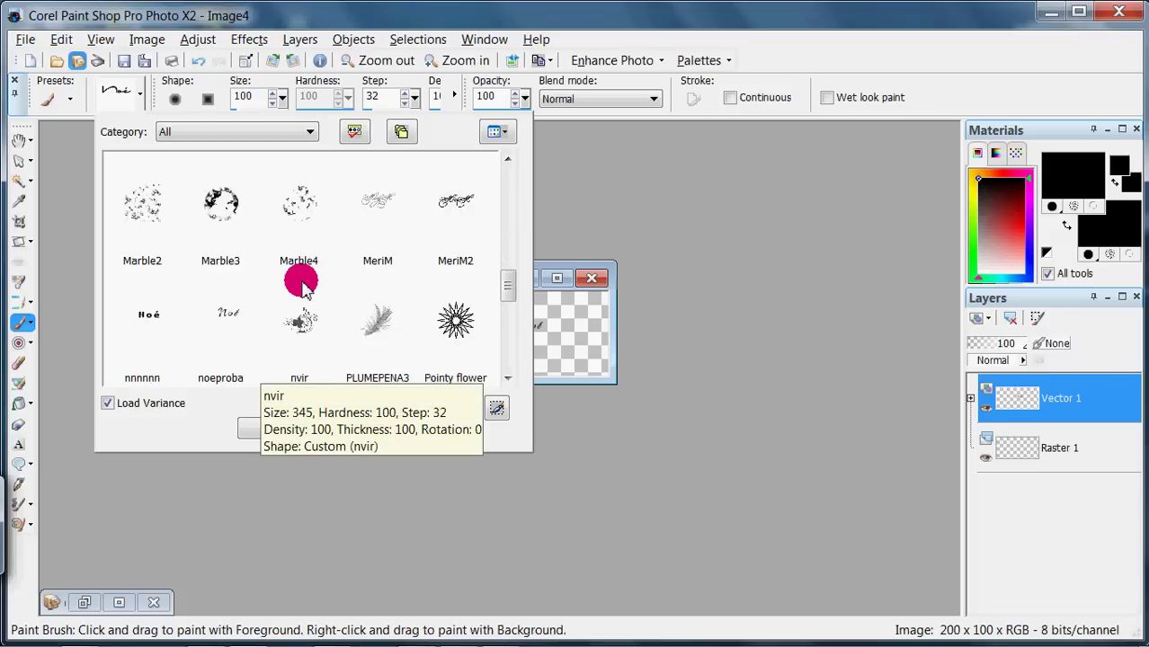
left_click(231, 328)
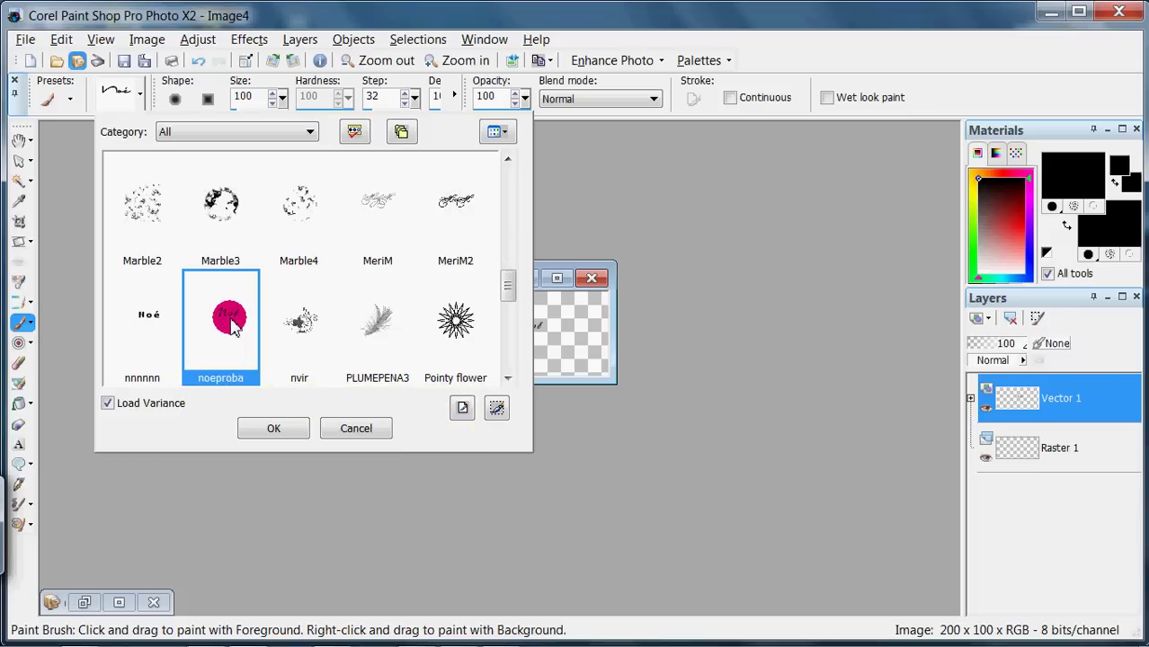
left_click(279, 428)
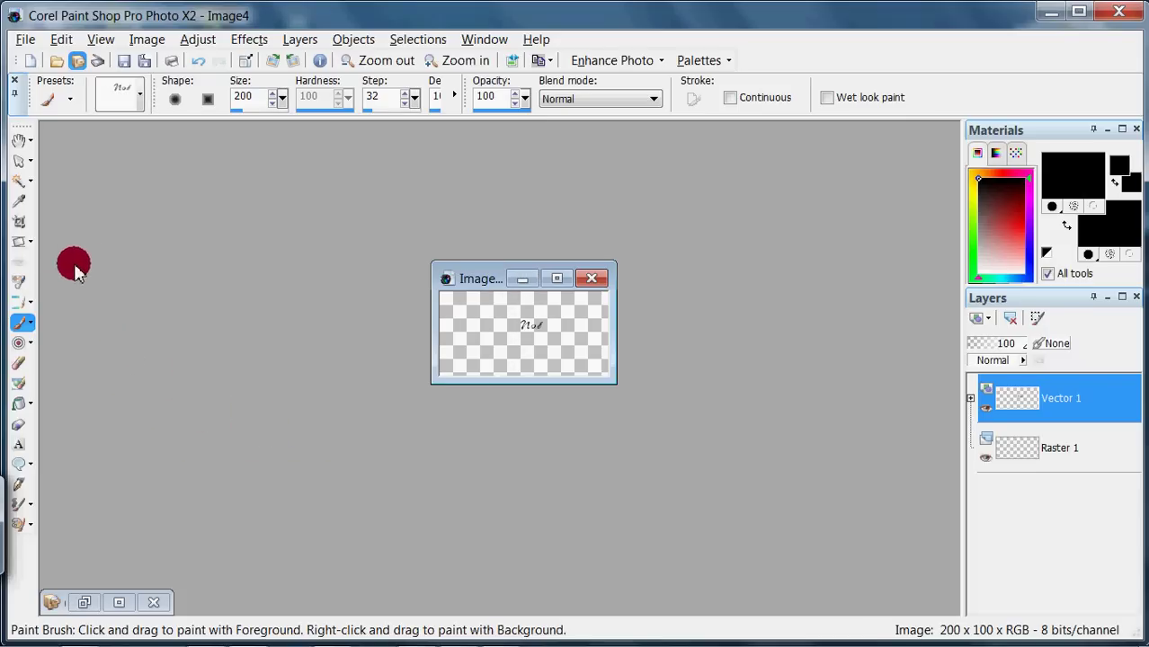
Close the signature image without saving and create a new 200 x 100 pixel transparent raster image, placed nearer the workspace centre.
left_click(596, 281)
left_click(591, 379)
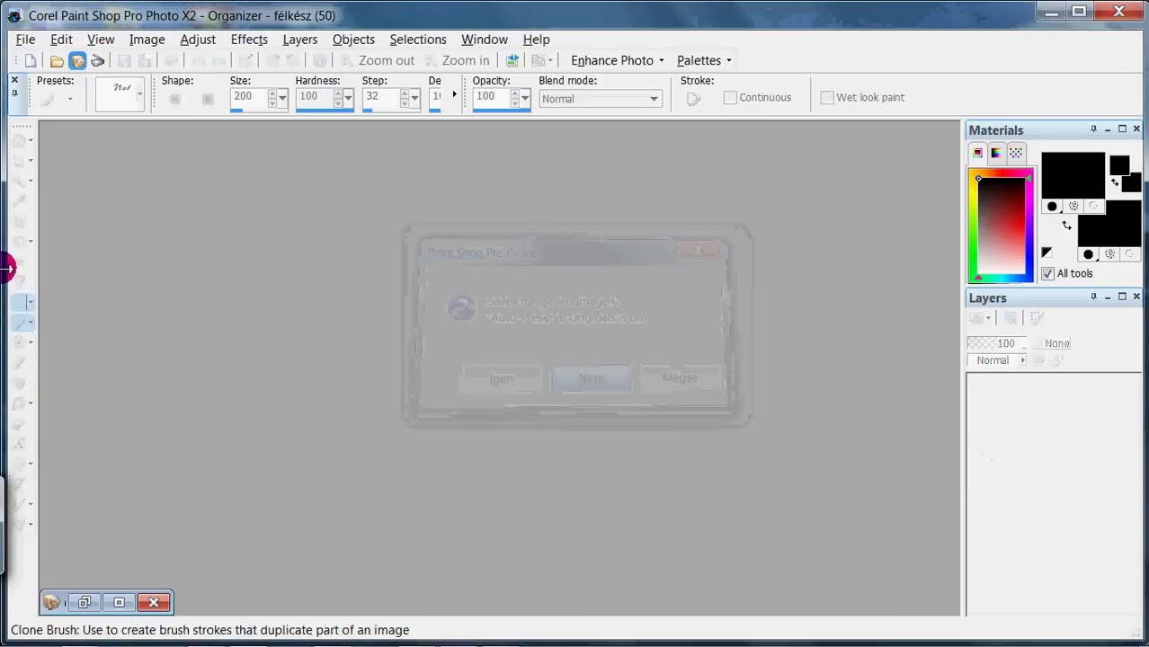
left_click(32, 63)
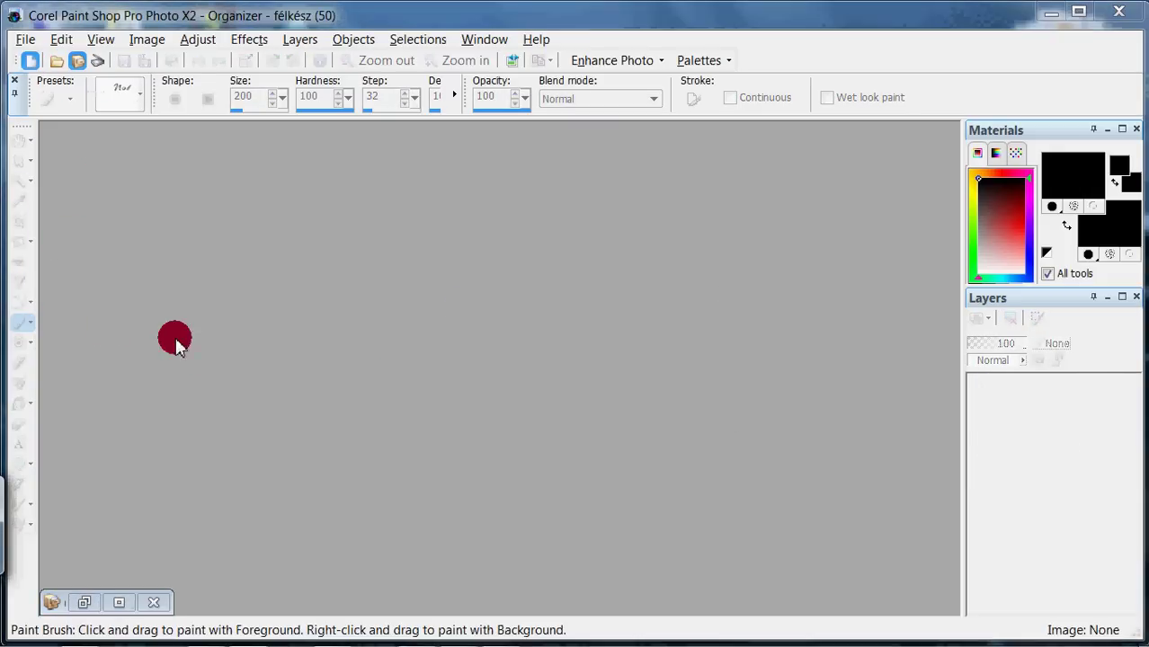
left_click(466, 552)
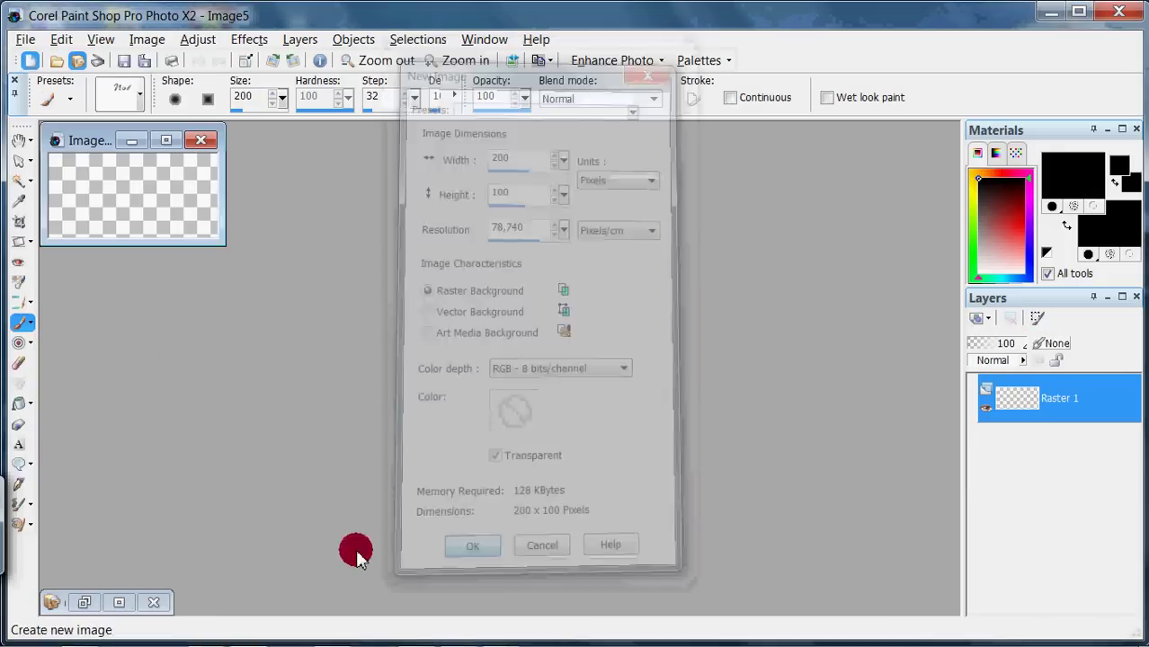
left_click_drag(77, 141, 462, 239)
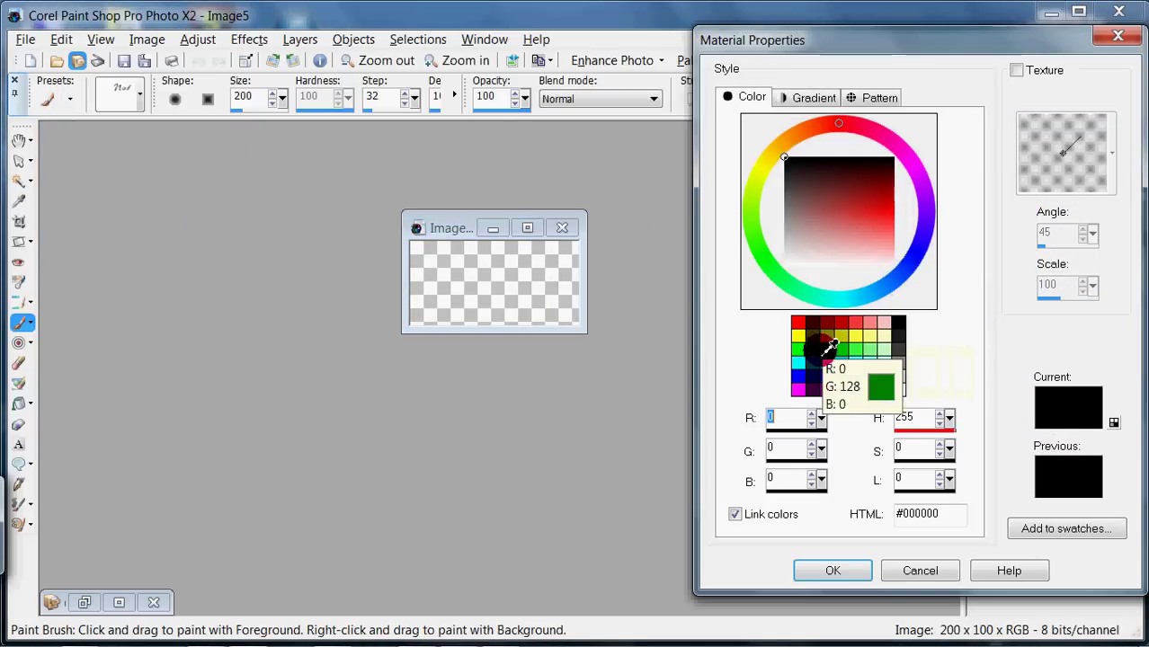
Set the foreground colour to orange-red (#cb420d).
left_click(814, 127)
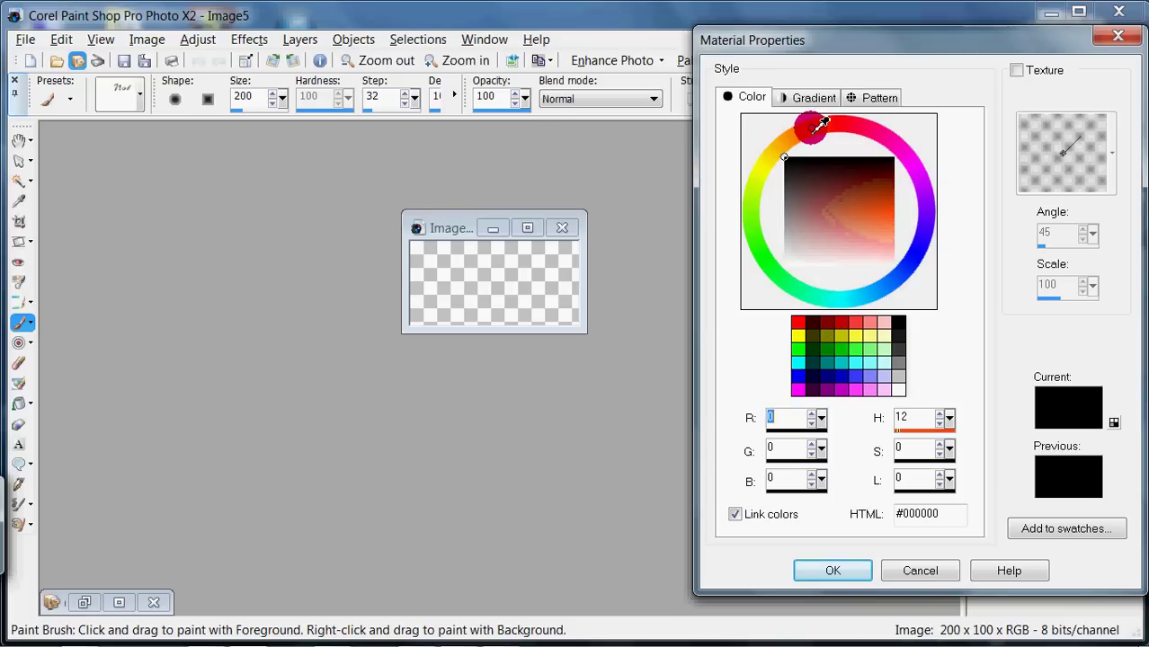
left_click(881, 202)
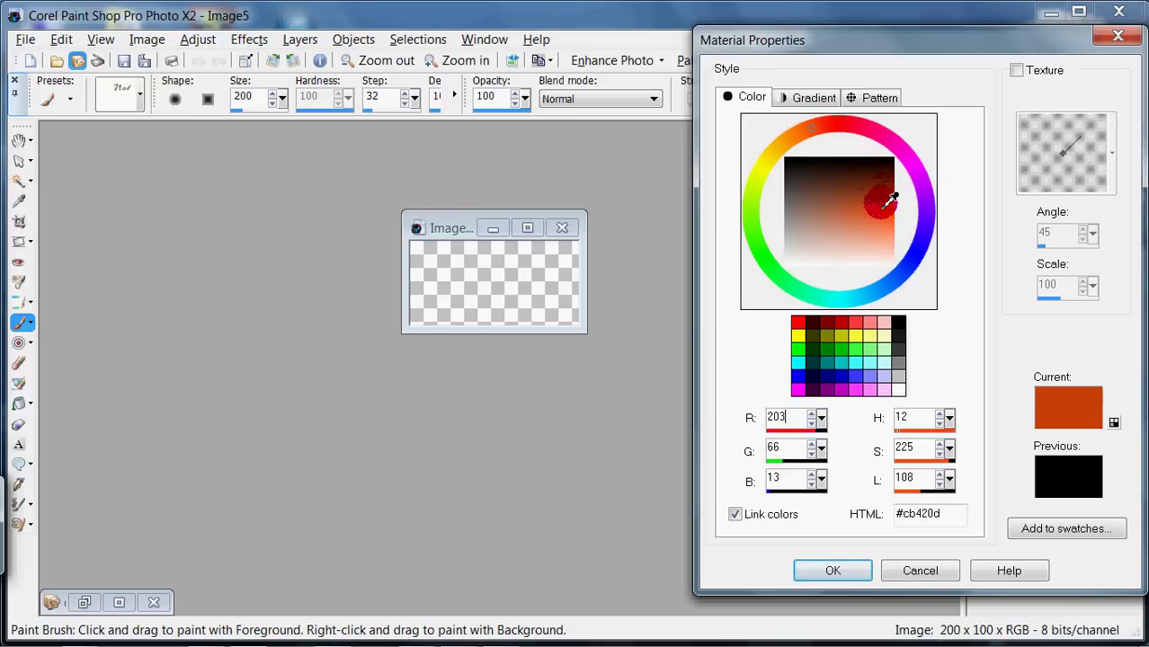
left_click(834, 571)
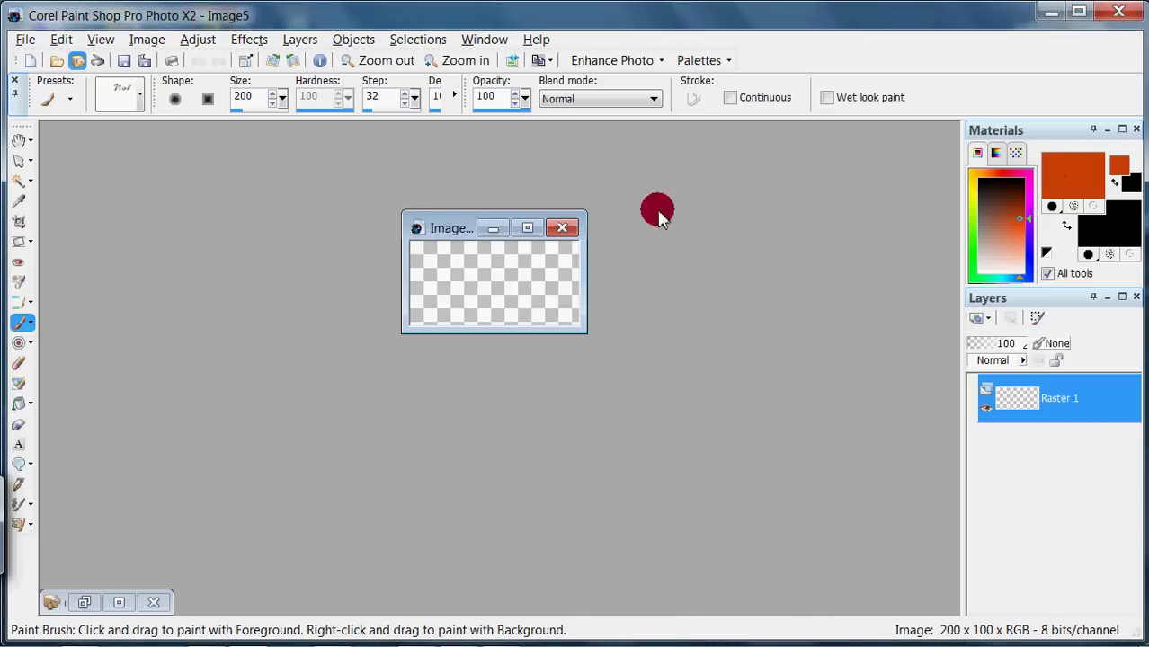
Stamp the orange-red signature brush at many scattered spots across the transparent image to test the tip.
left_click(493, 278)
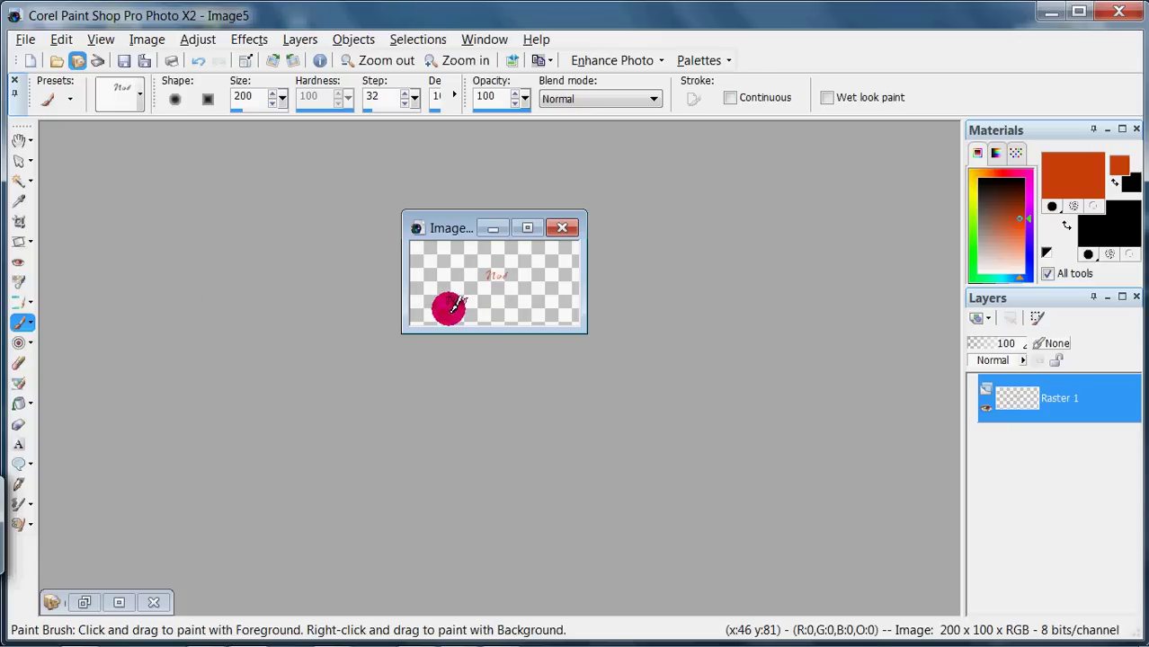
left_click(453, 304)
left_click(531, 301)
left_click(543, 252)
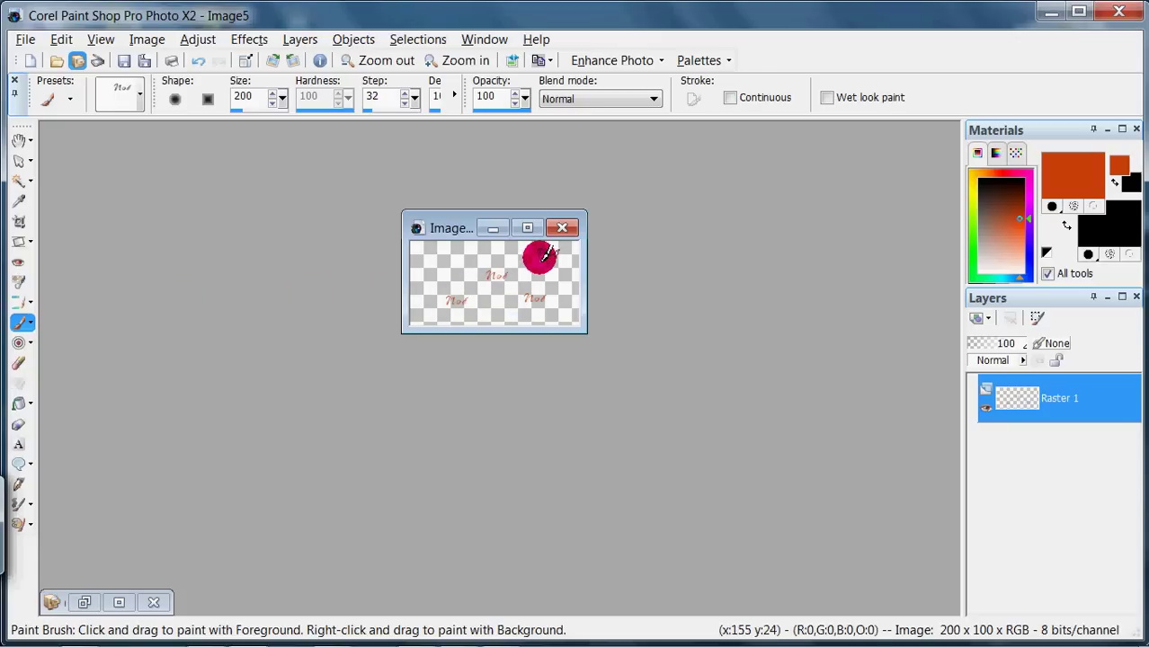
left_click(438, 260)
left_click(455, 285)
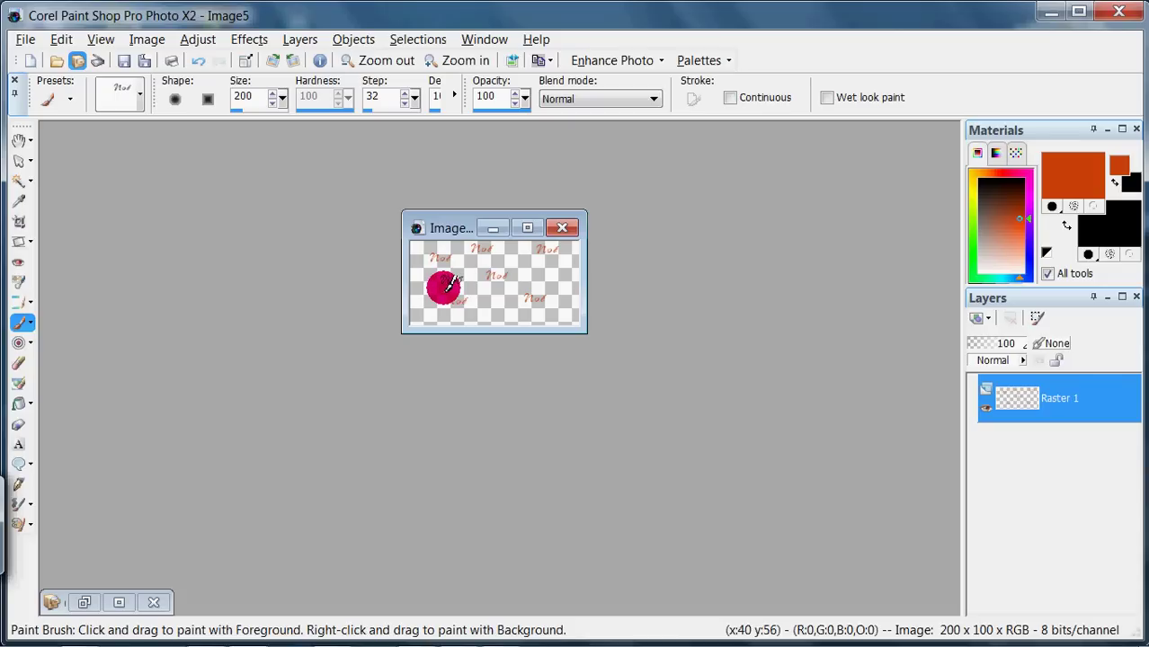
left_click(495, 302)
left_click(537, 276)
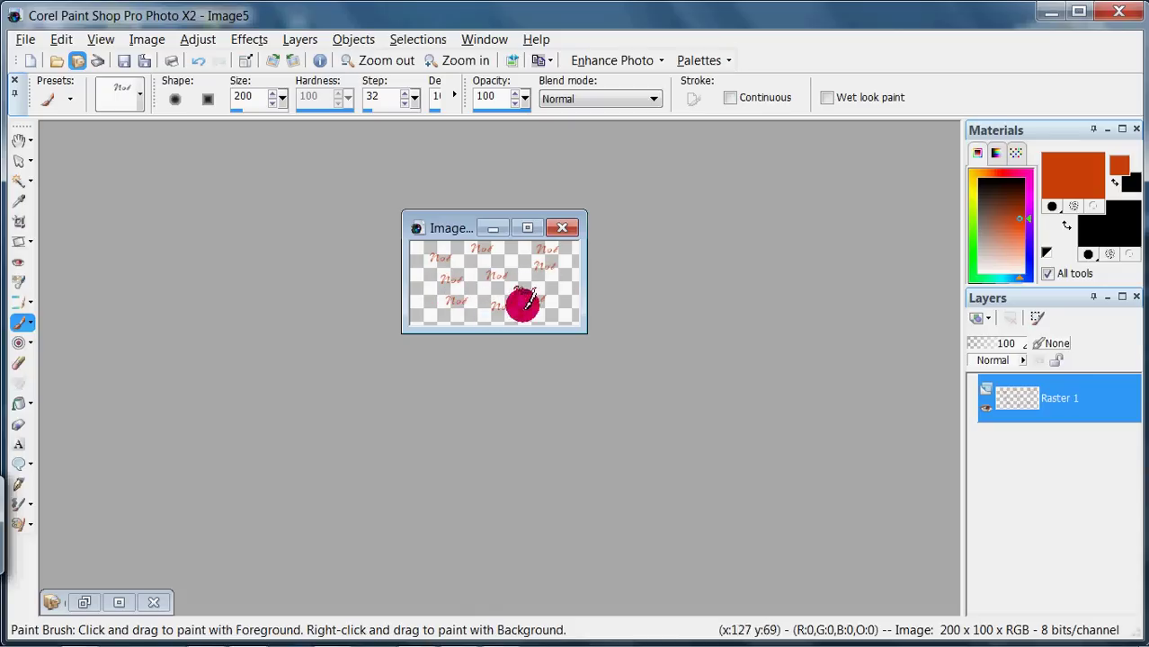
left_click(550, 299)
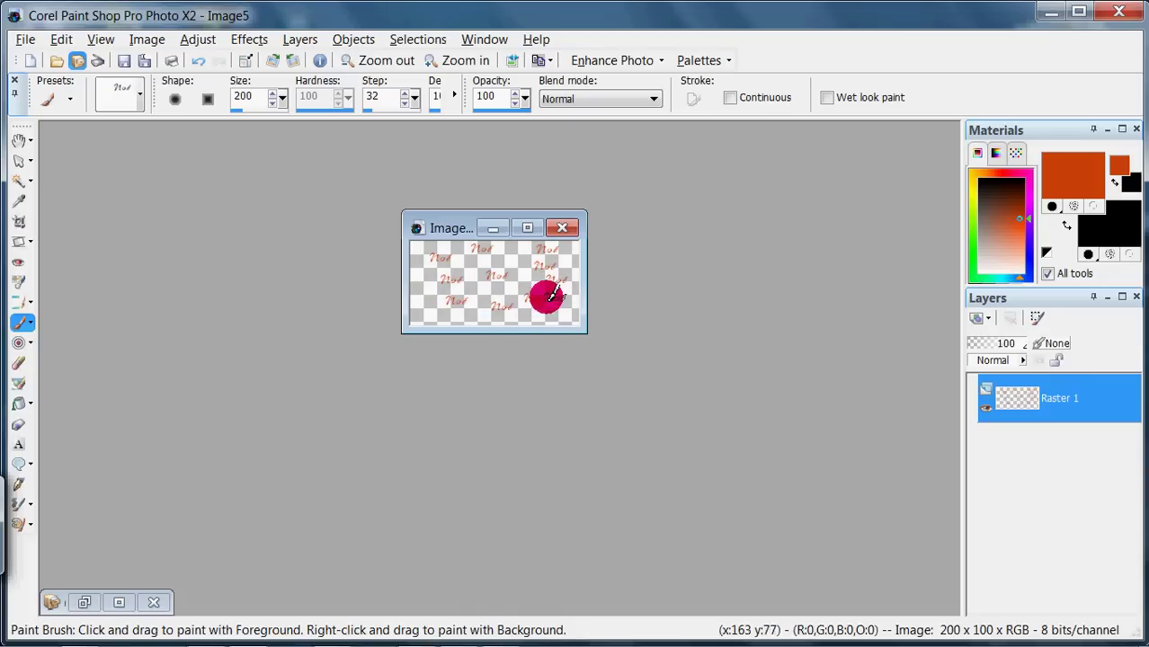
scroll(552, 289, "up", 1)
scroll(550, 299, "up", 1)
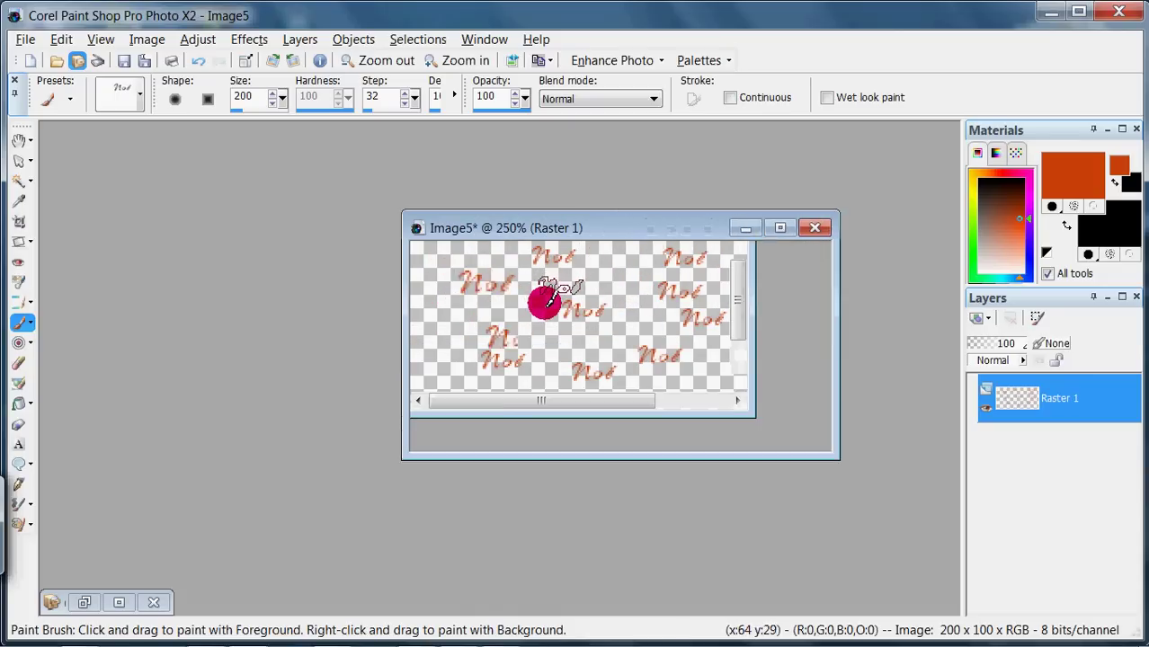
left_click(613, 421)
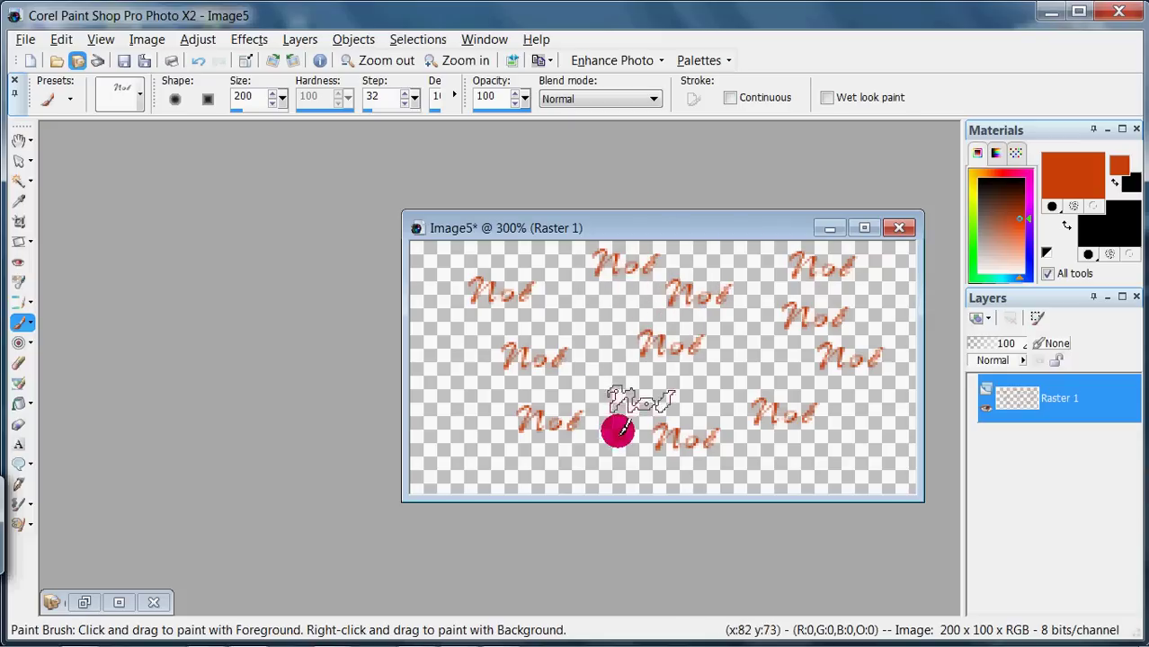
left_click(582, 472)
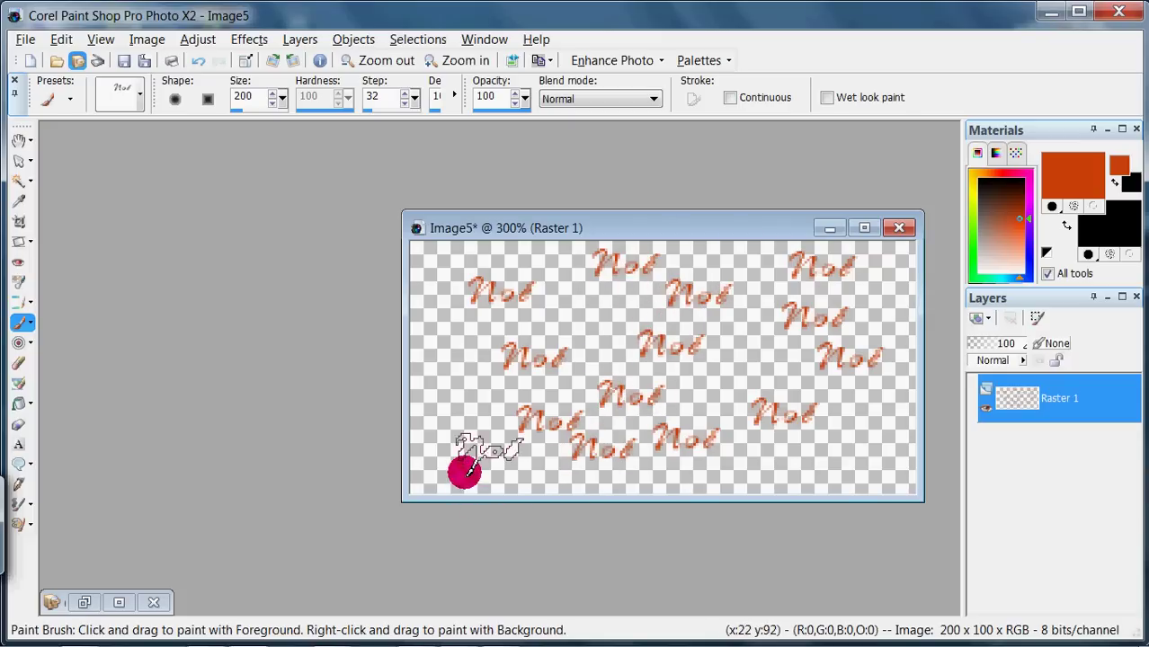
left_click(453, 409)
left_click(577, 324)
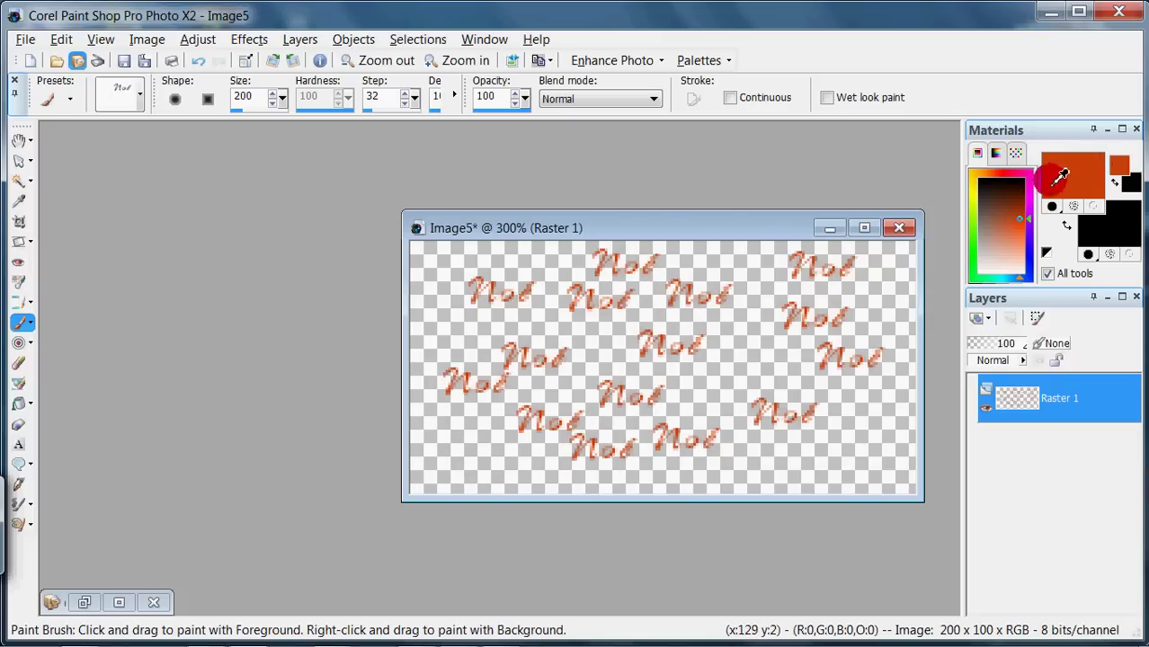
Change the foreground colour to bright green and stamp several green signatures among the orange-red ones.
left_click(979, 255)
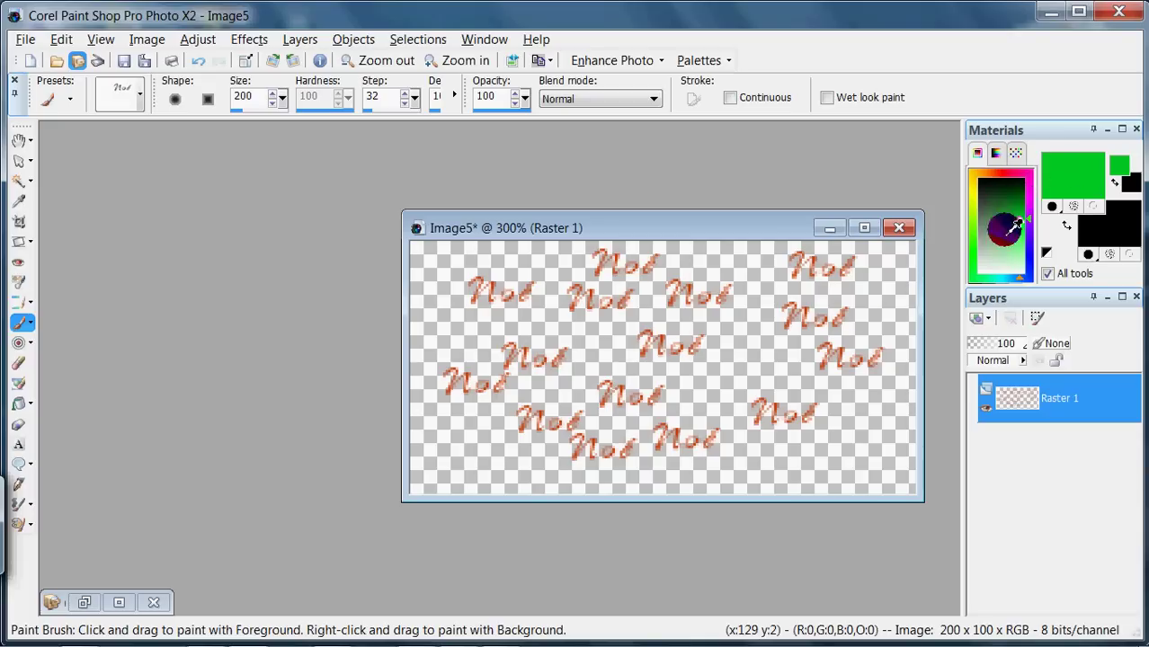
left_click(716, 386)
left_click(728, 315)
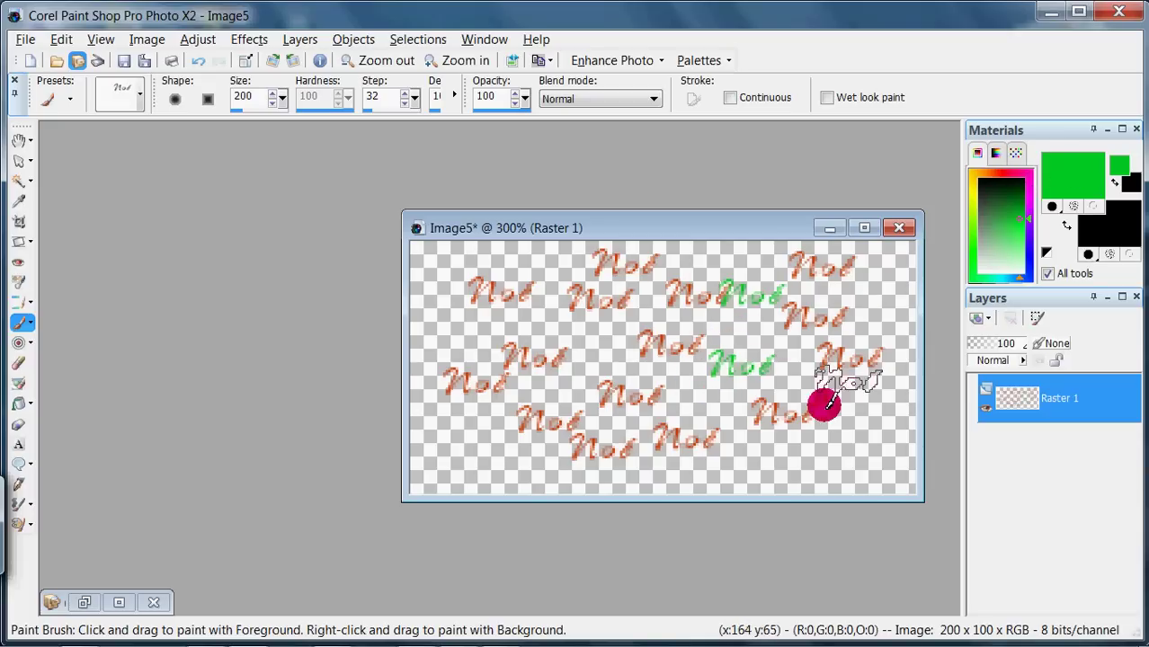
left_click(821, 403)
left_click(834, 472)
left_click(548, 361)
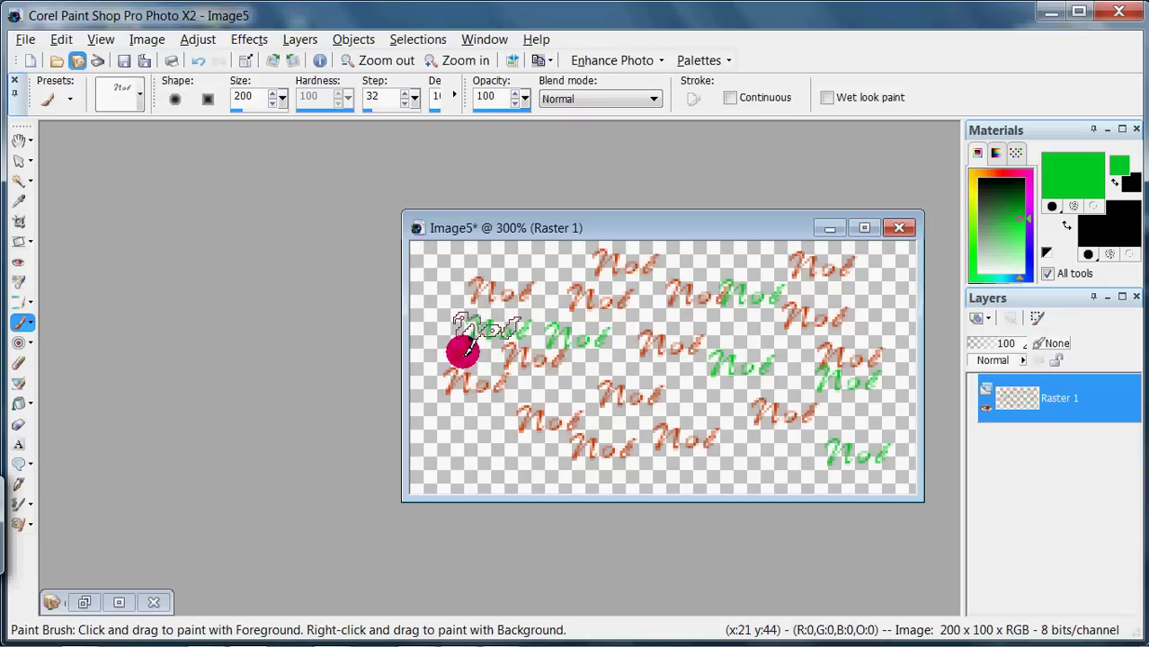
left_click(466, 351)
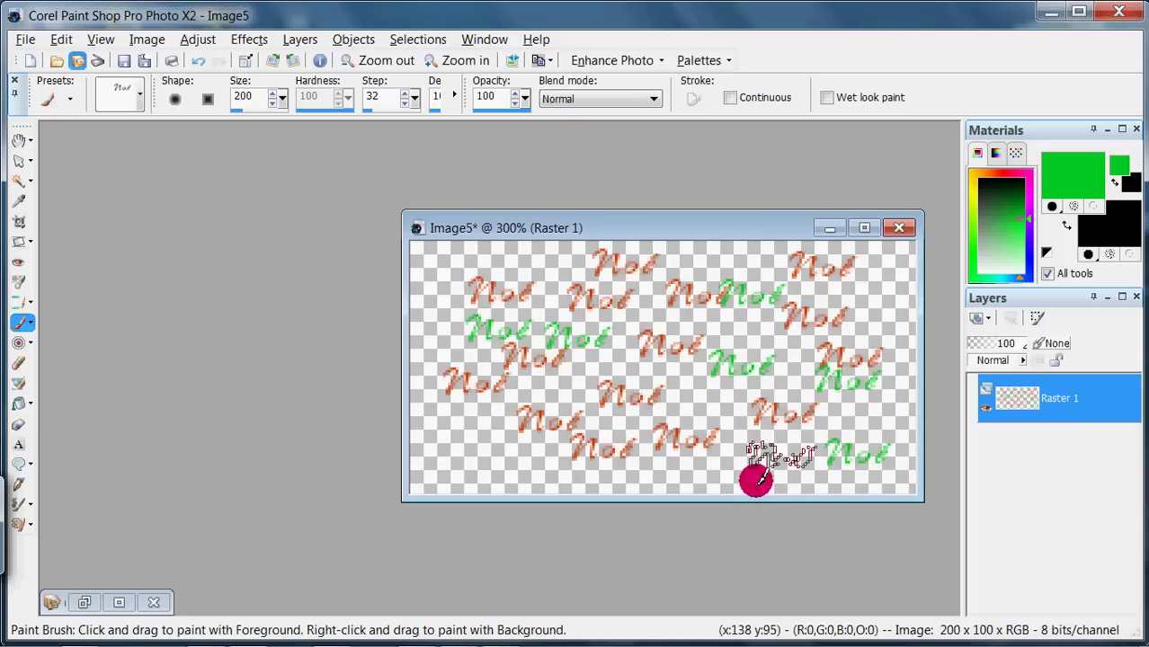
left_click(753, 474)
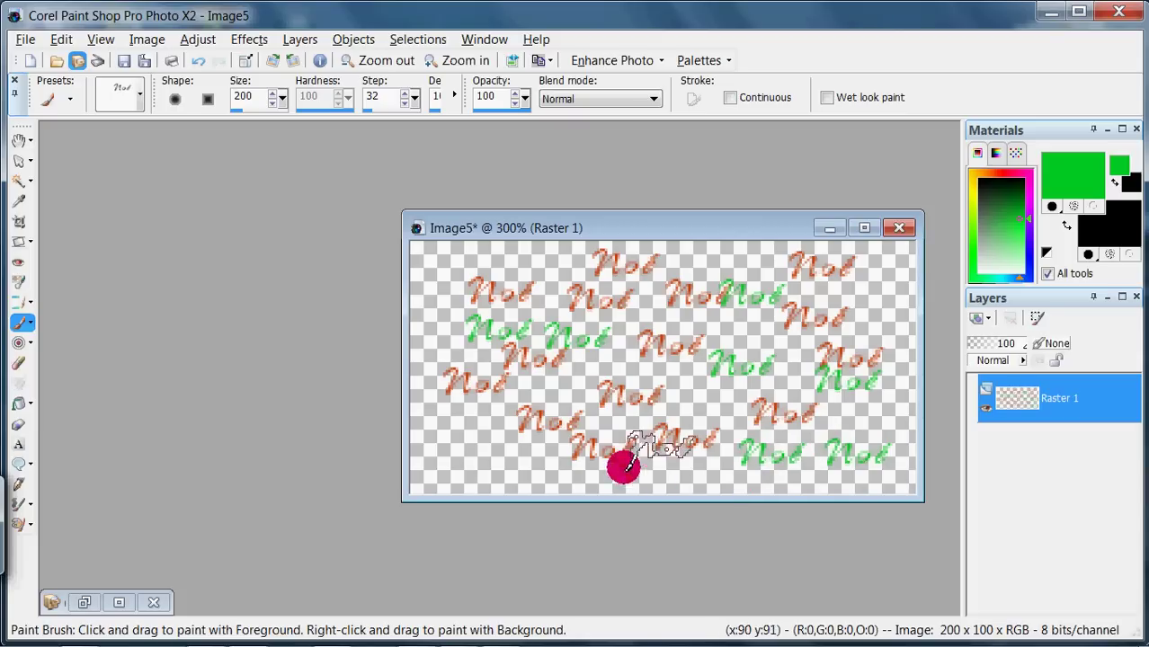
Close the test image without saving its changes.
left_click(899, 229)
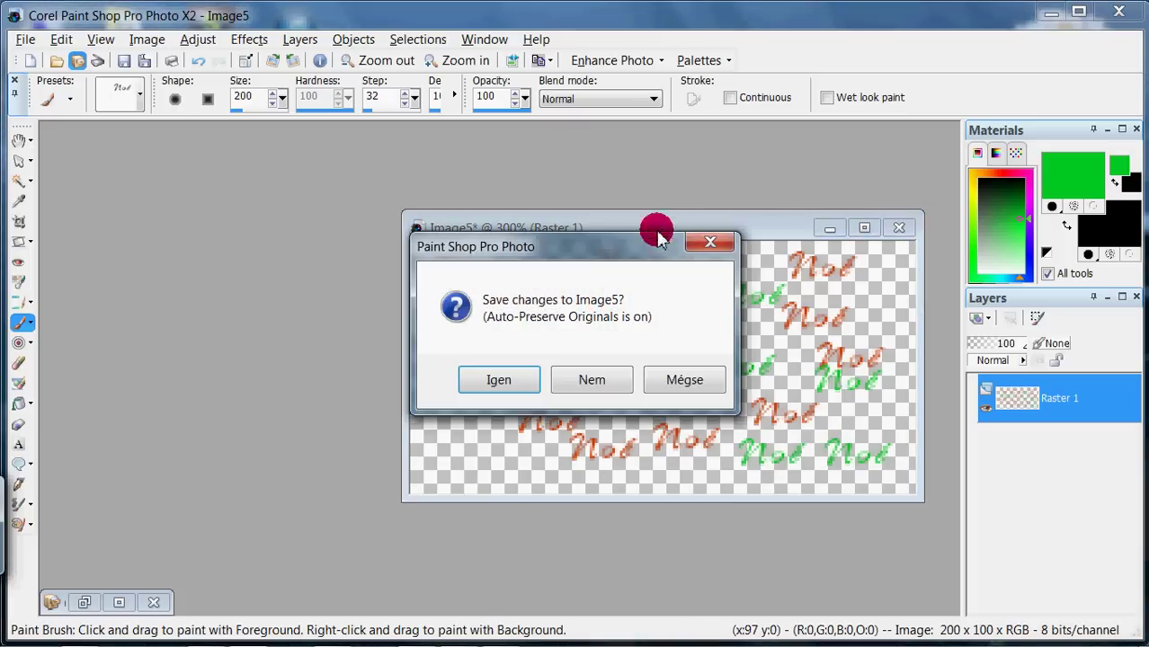
left_click(590, 381)
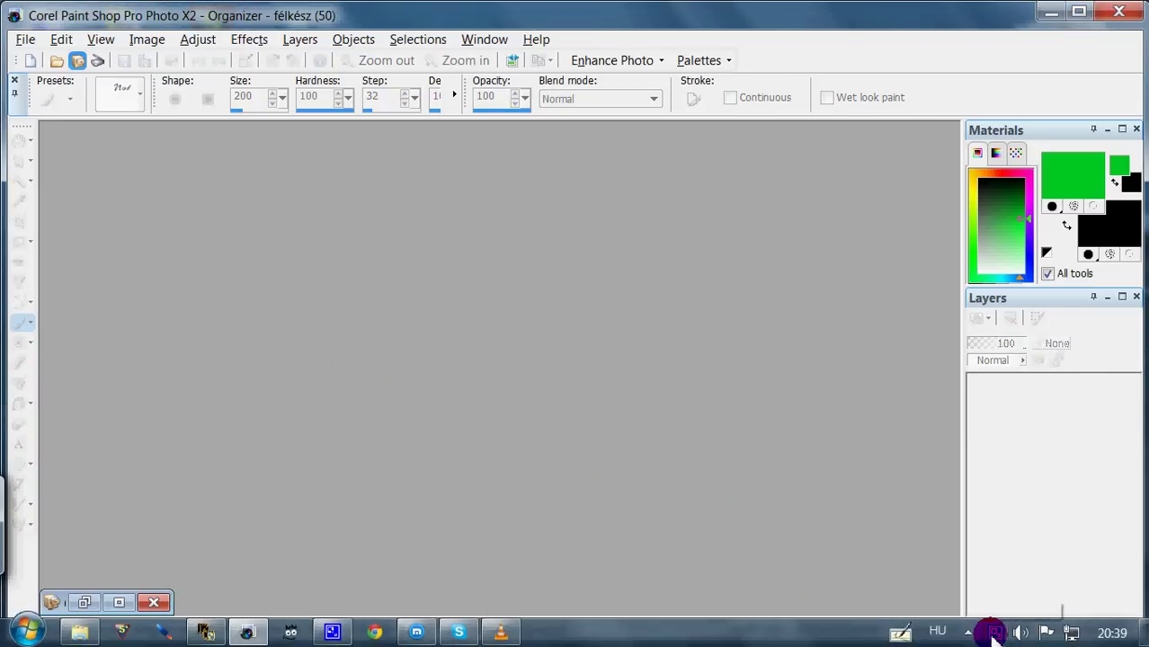
right_click(994, 634)
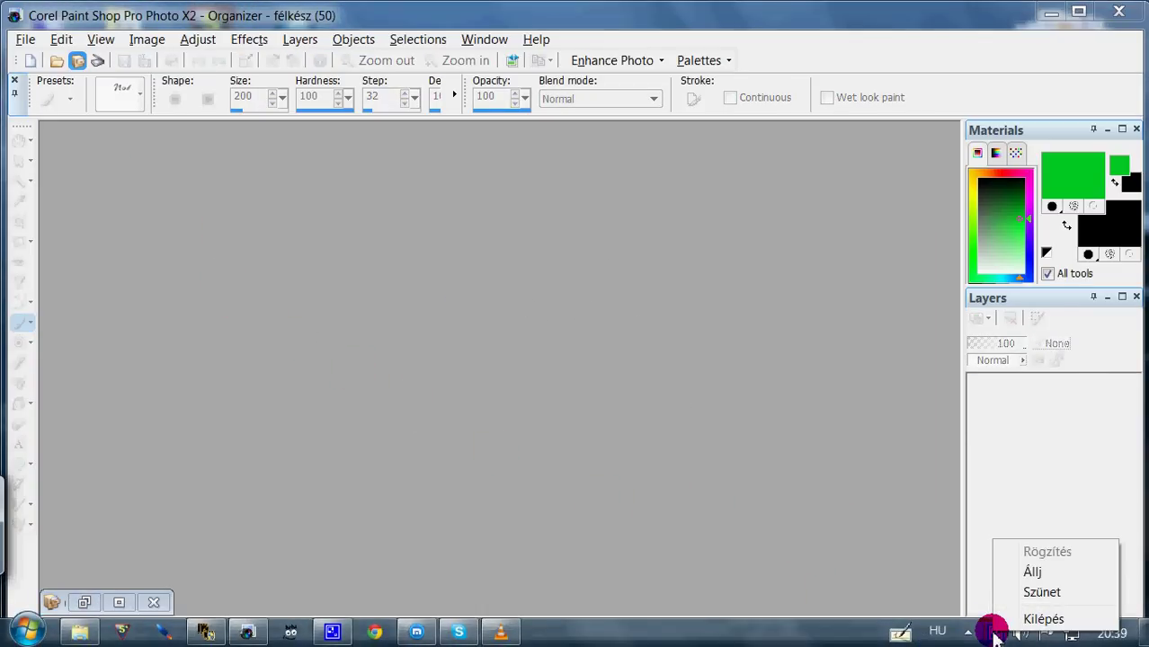